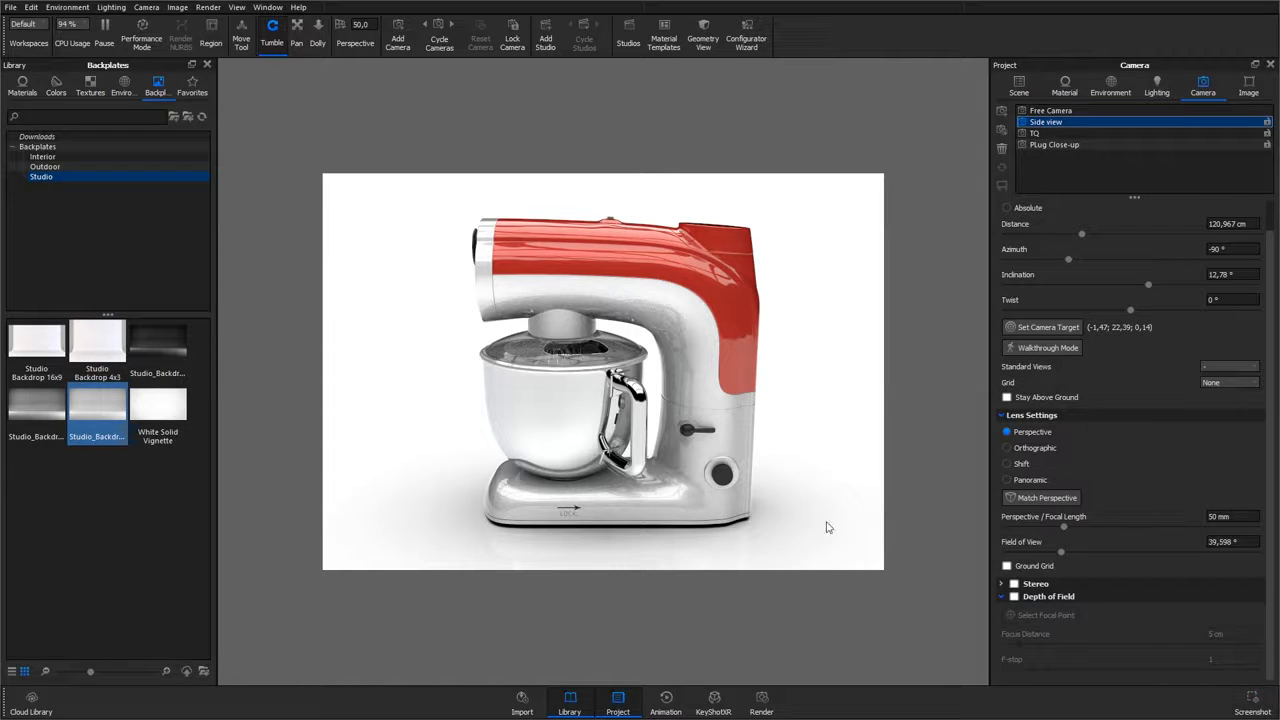
Step: Set the screenshot format to PNG and the screenshot quality to 100 in the general preferences
click(30, 8)
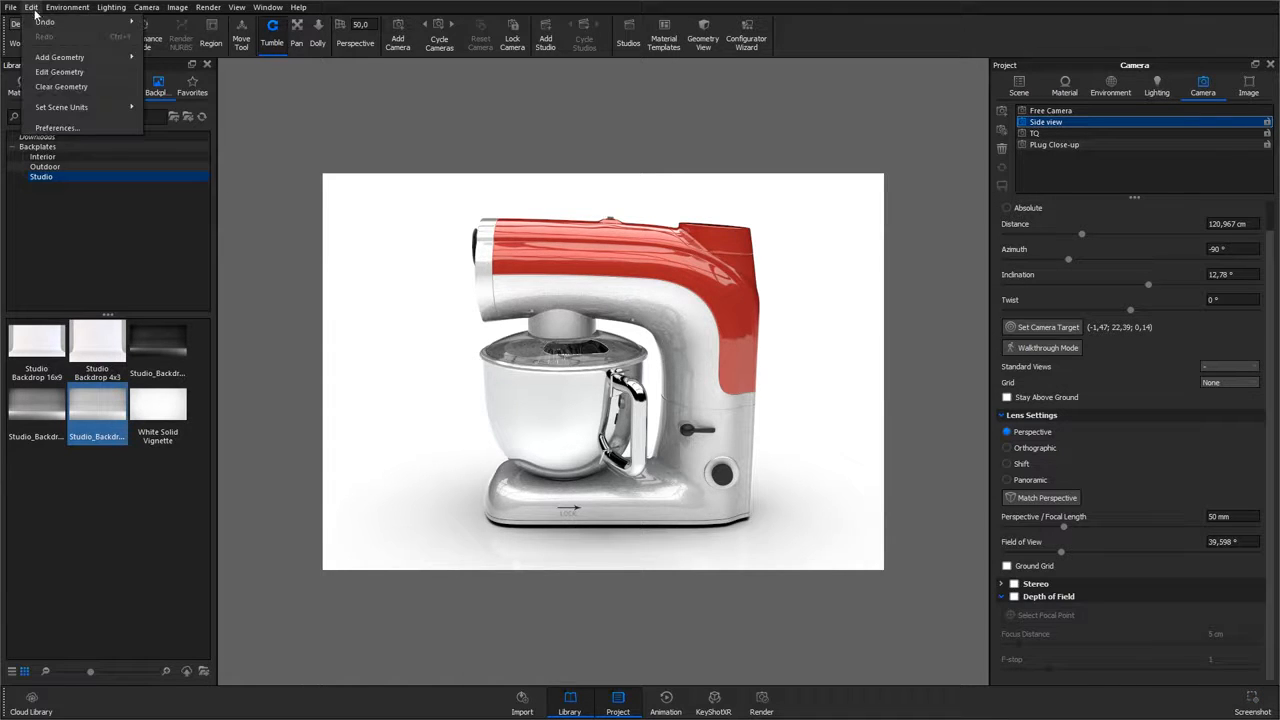
click(68, 126)
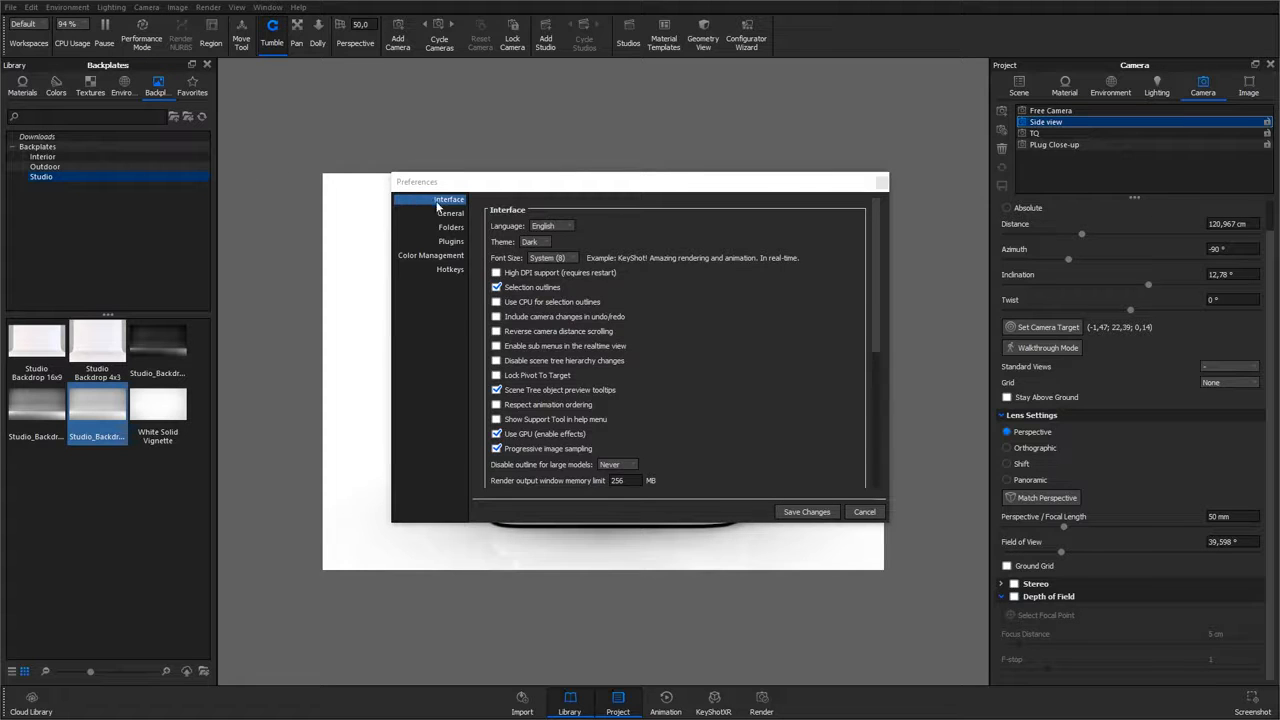
click(448, 214)
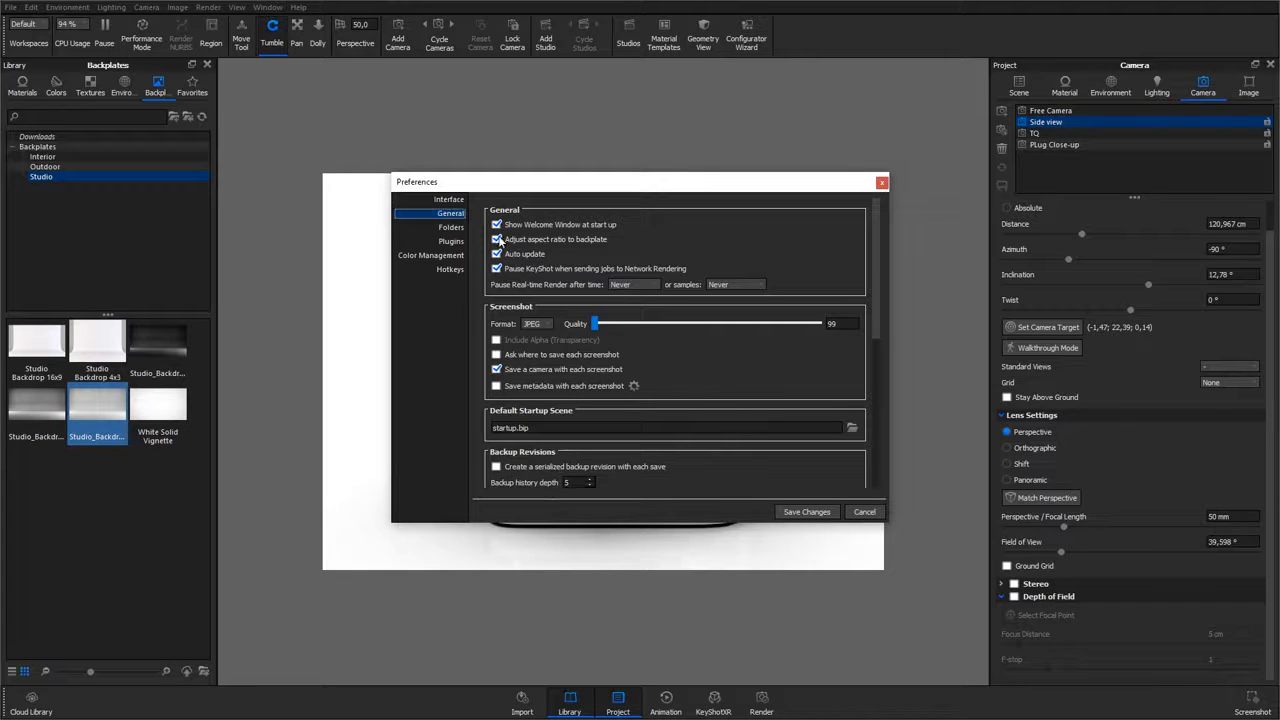
click(535, 325)
click(530, 342)
drag(795, 323, 836, 323)
Step: Turn on asking where to save each screenshot, turn off saving a camera with each screenshot, and save the preferences
click(607, 355)
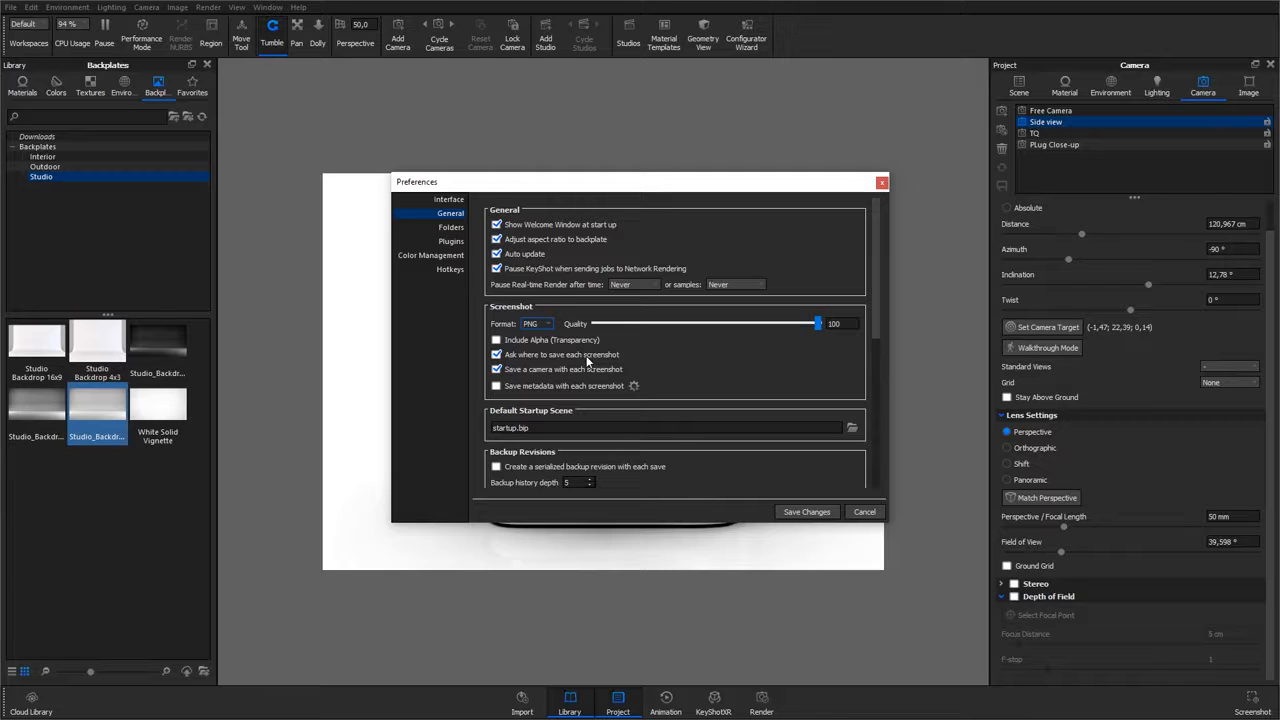
click(579, 369)
click(801, 513)
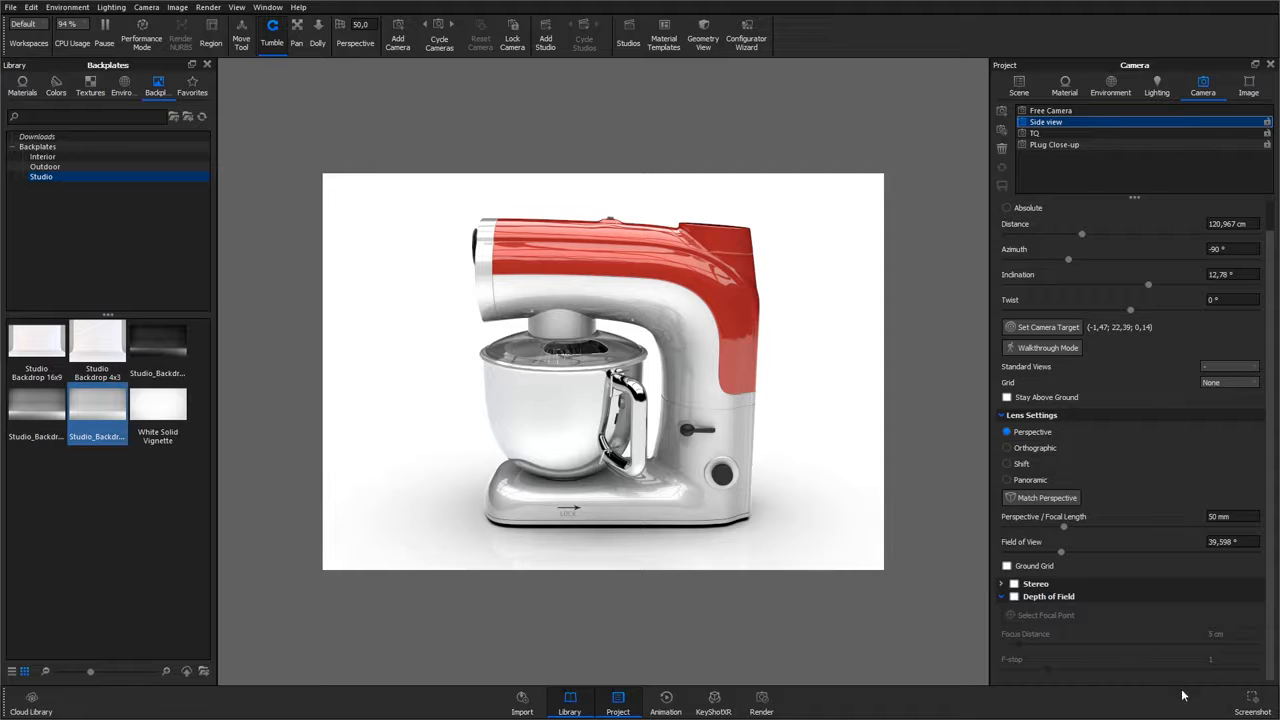
Step: Take a screenshot and create and open a new folder named OUTPUT in the save location
click(1250, 700)
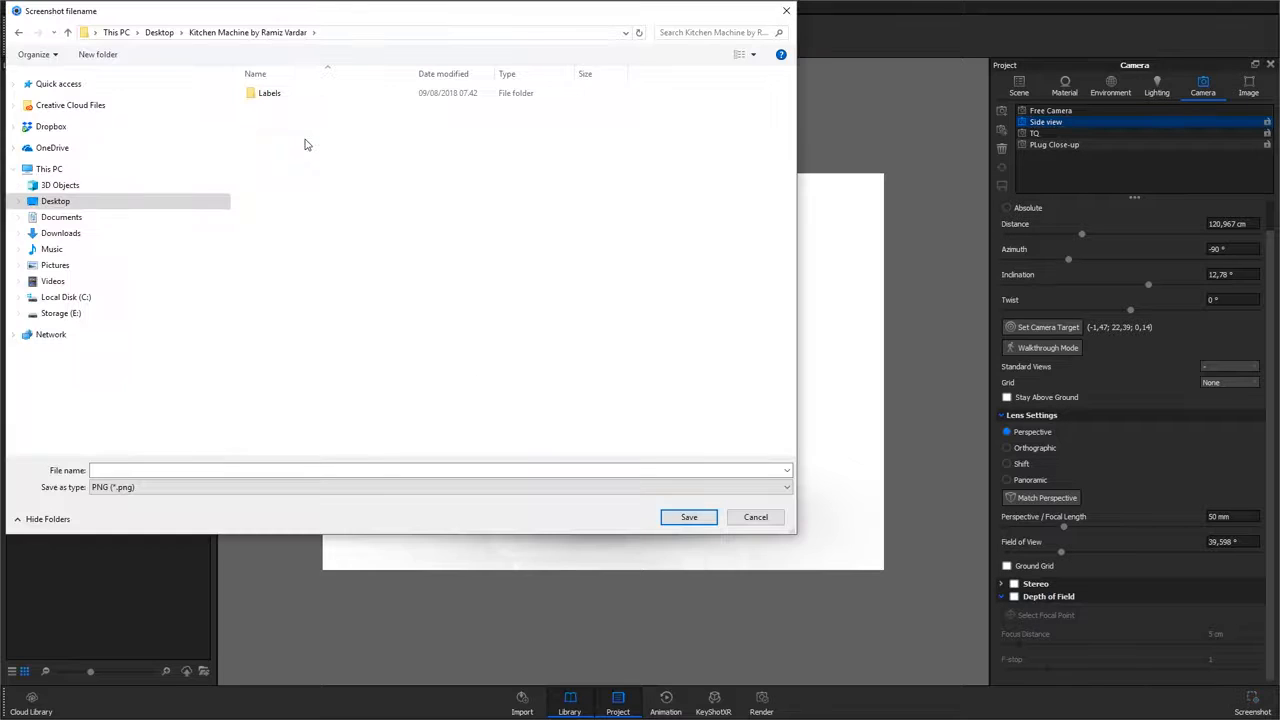
right_click(305, 145)
mouse_move(385, 304)
click(479, 306)
text(OUTPUT)
key(Return)
key(Return)
Step: Save the screenshot as sideview_screenshot in the OUTPUT folder
click(206, 470)
text(sideview_screenshot)
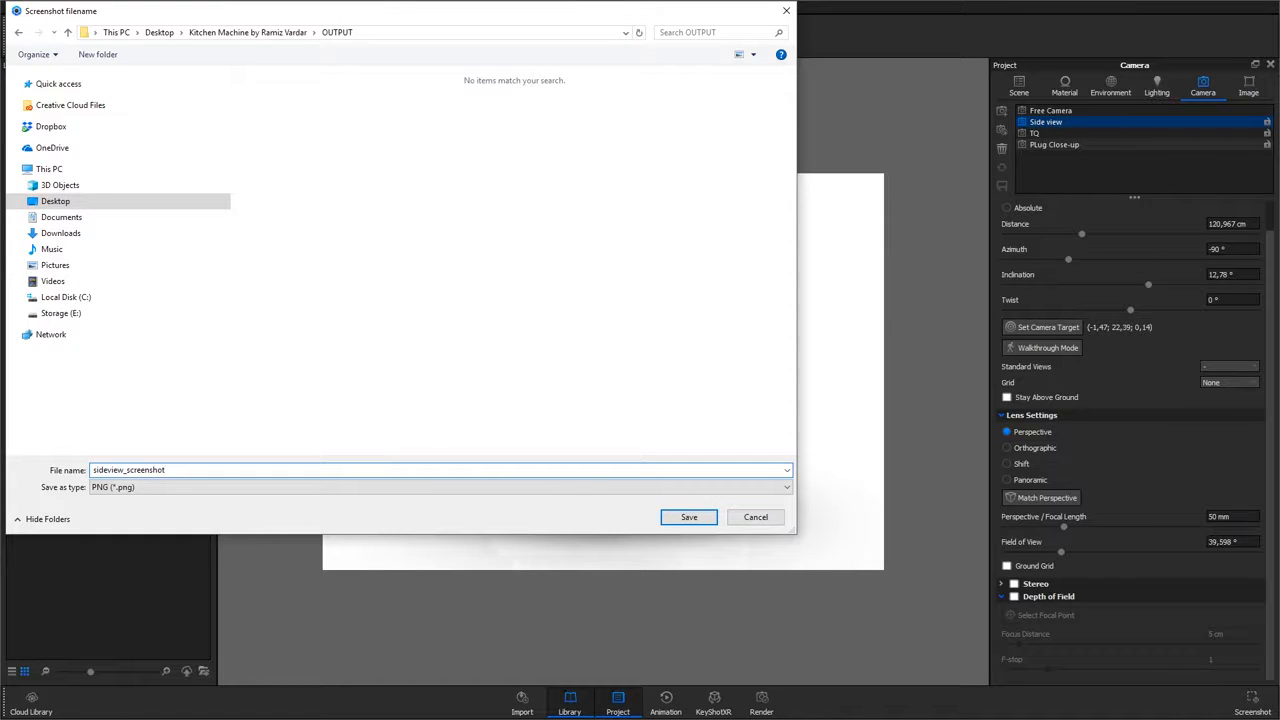
key(Return)
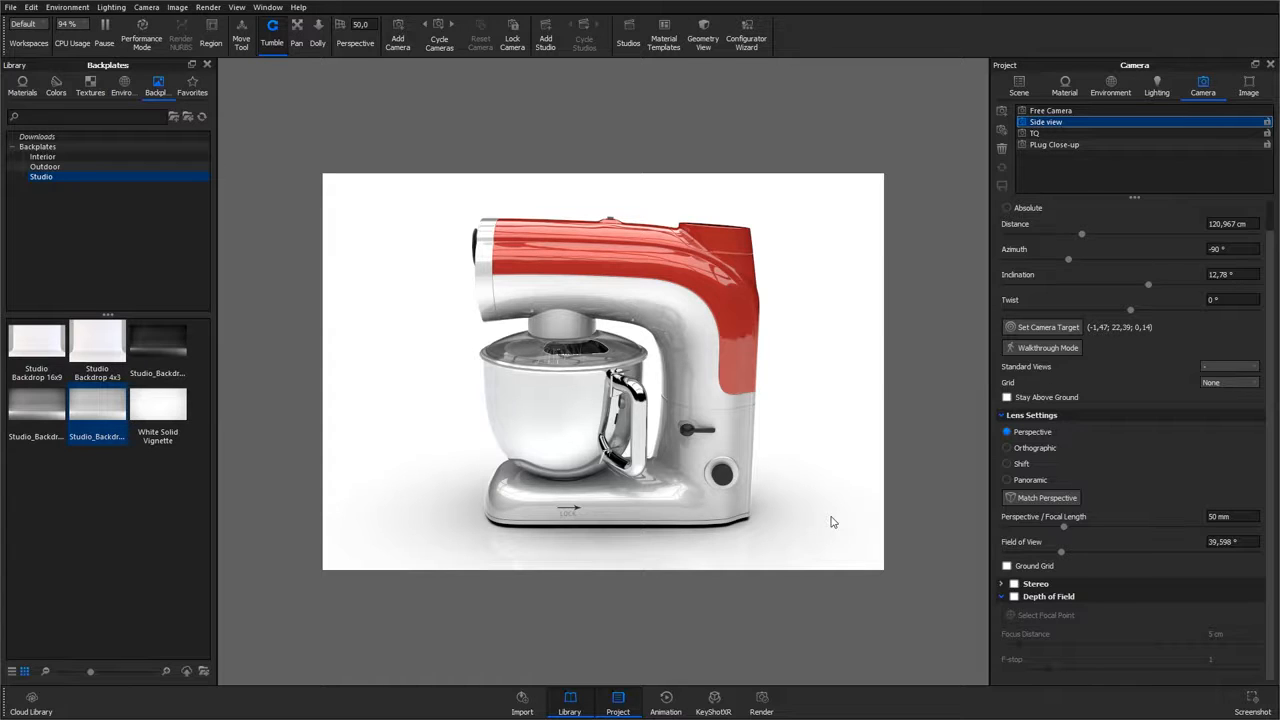
Step: Open the render settings and name the still image output sideview_rendering
click(762, 703)
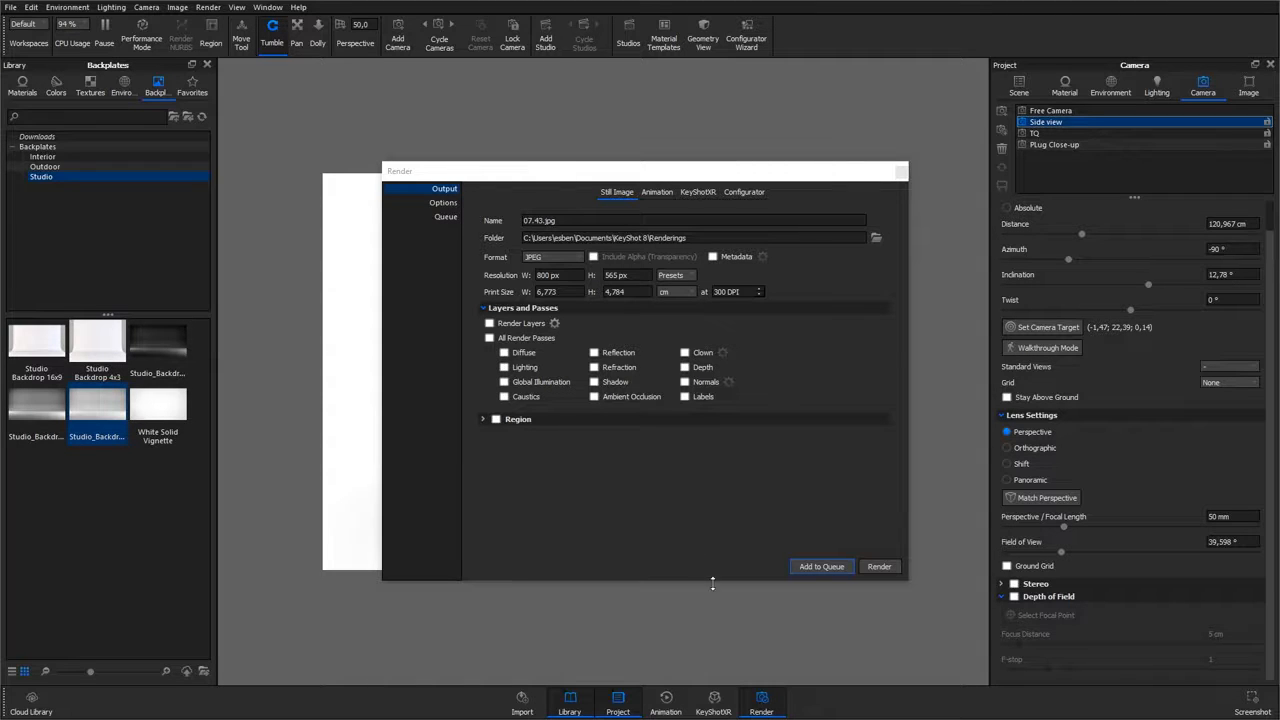
click(433, 190)
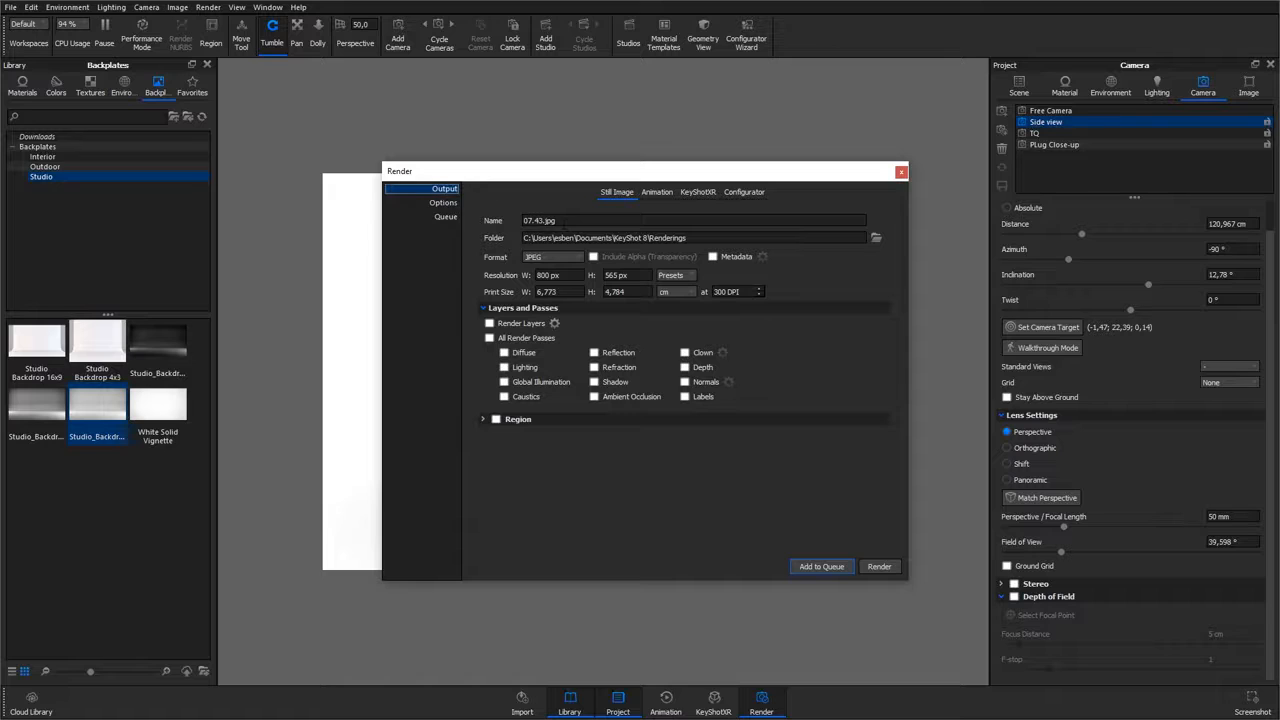
drag(564, 223, 505, 225)
text(sideview_rendering)
Step: Set the render output folder to the OUTPUT folder
click(875, 241)
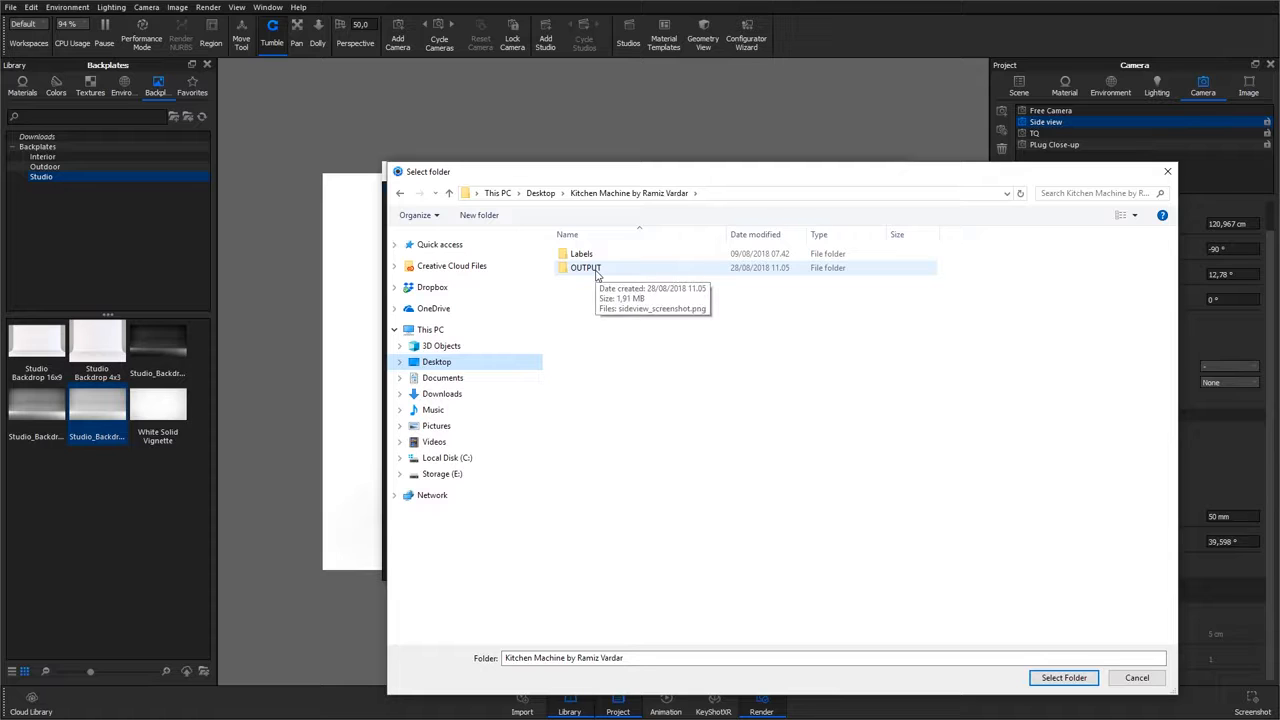
double_click(590, 268)
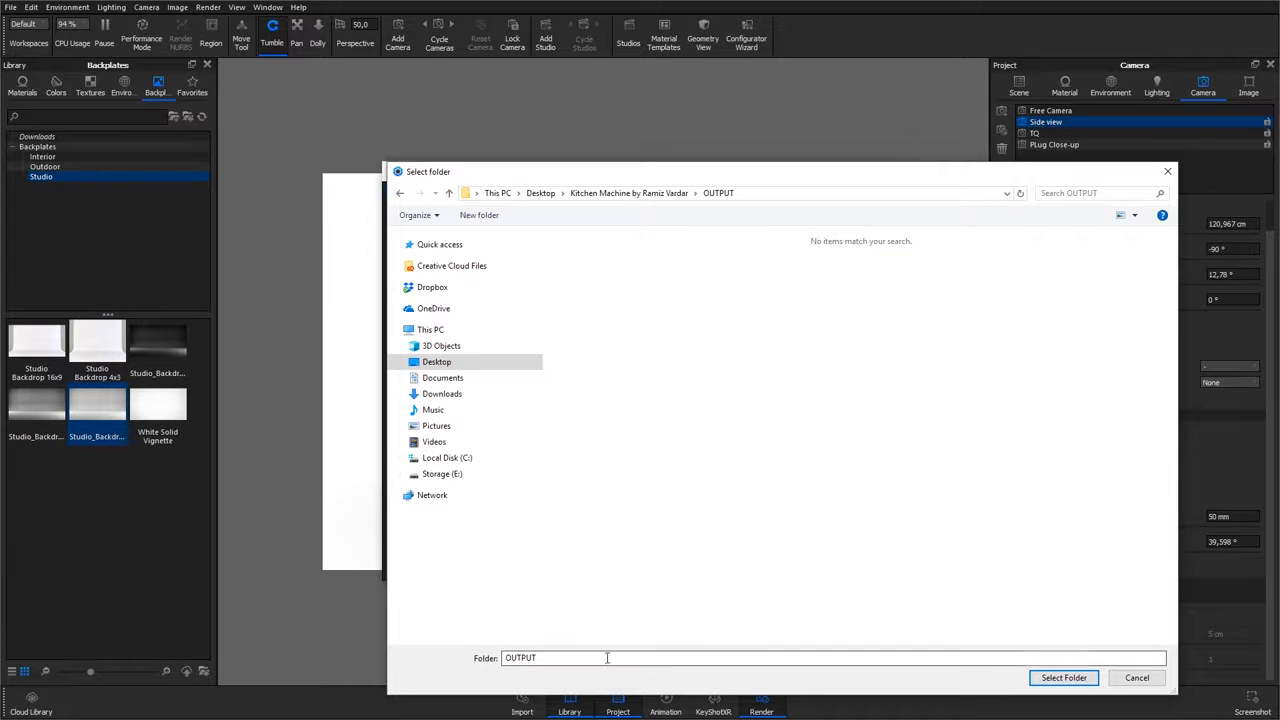
click(1064, 678)
Step: Set the render format to PNG and the print size width to 30 cm
click(552, 258)
click(544, 268)
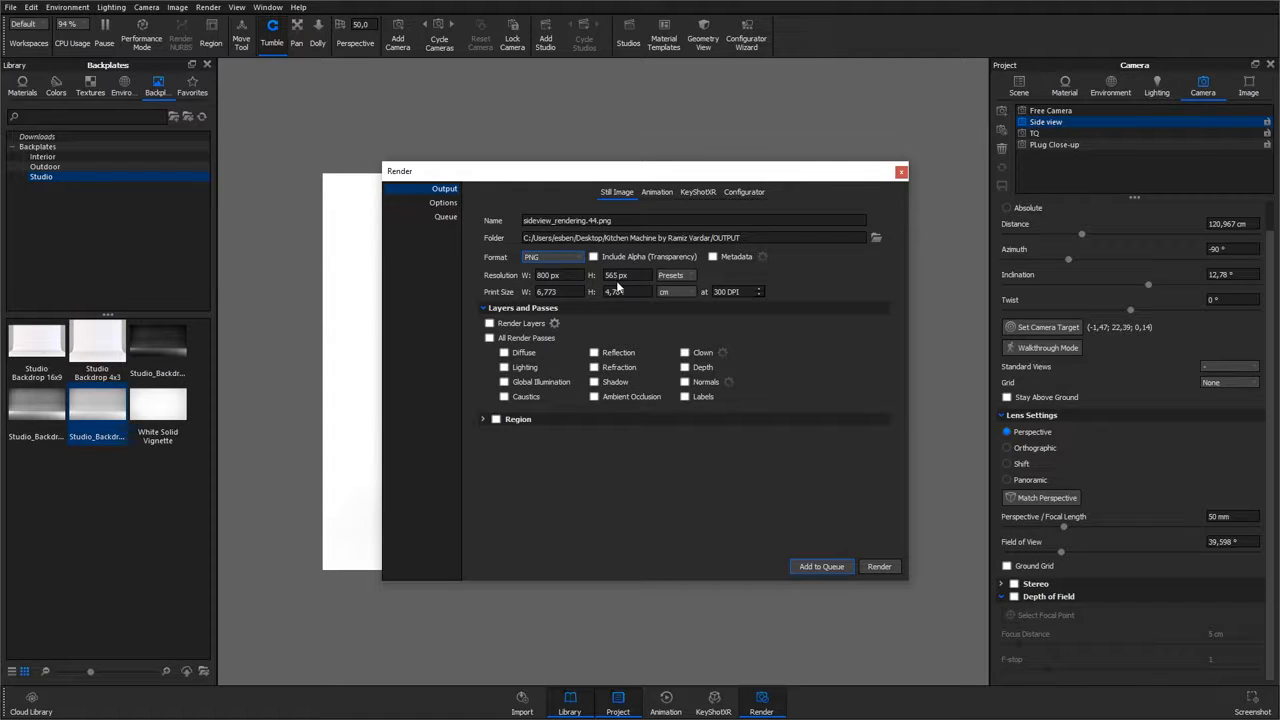
click(548, 291)
key(Return)
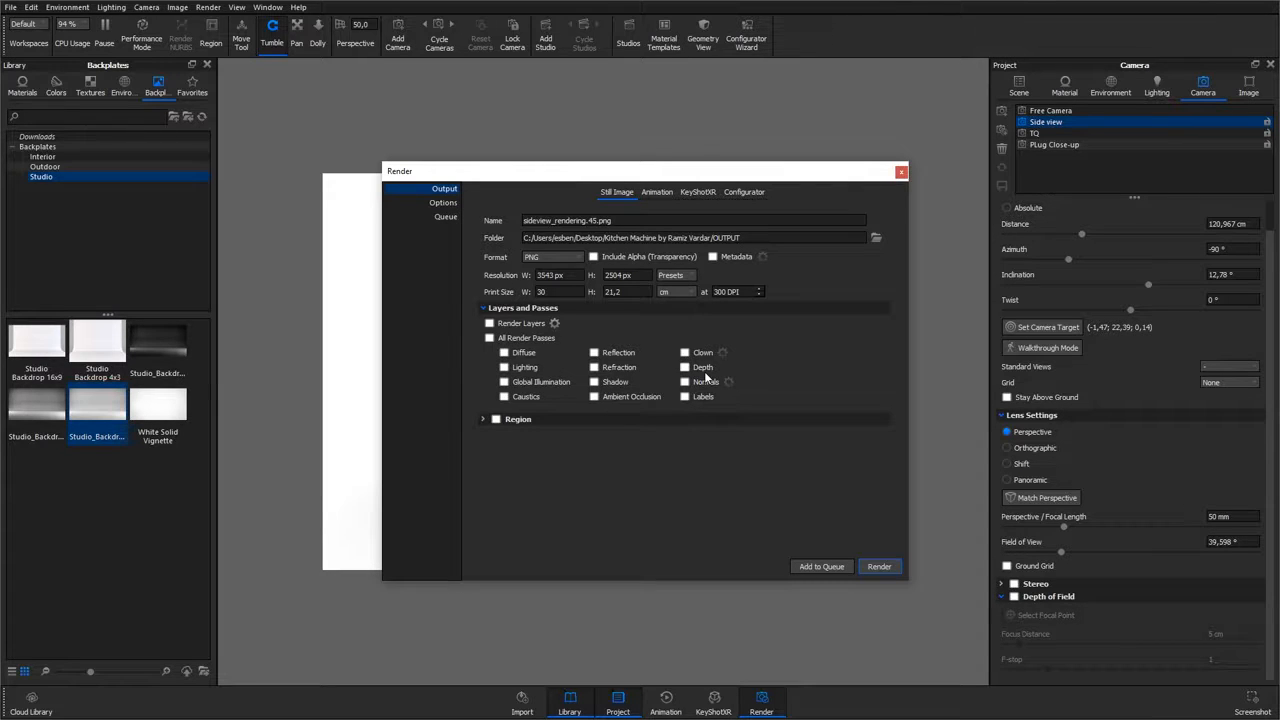
Step: Compare the render quality modes, set Maximum Samples to about 140, and close the render dialog
click(446, 204)
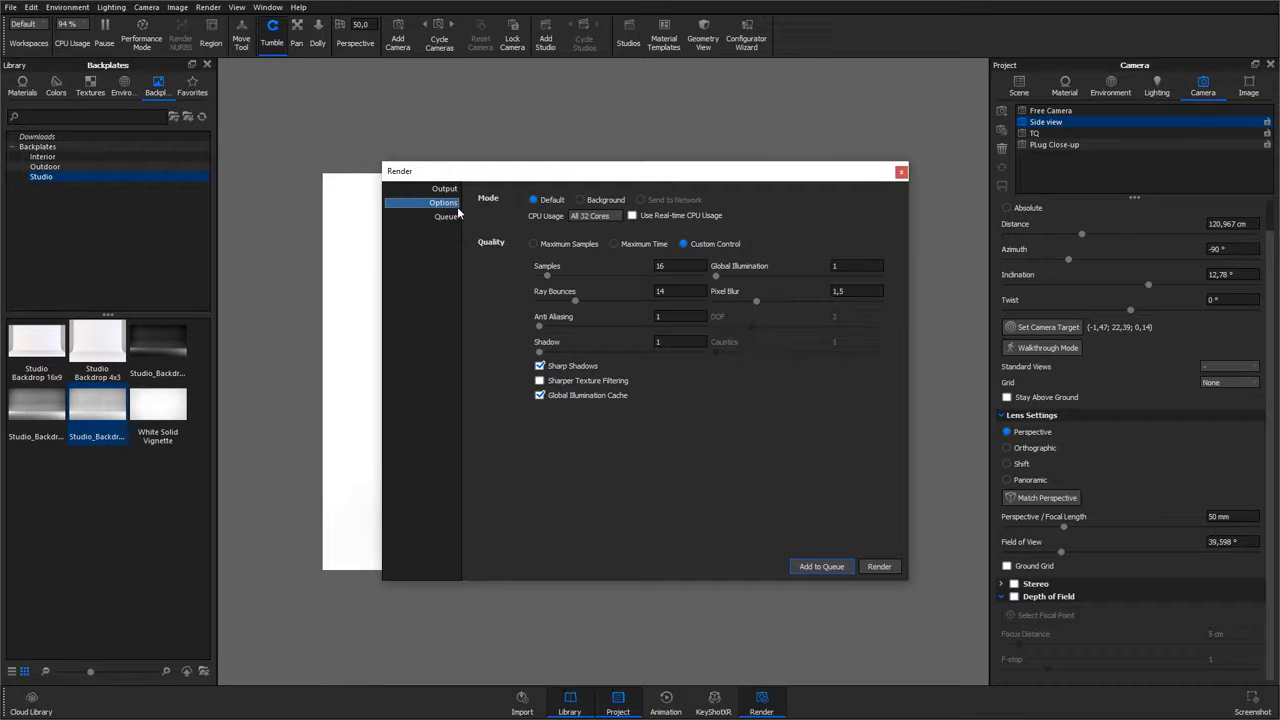
click(533, 244)
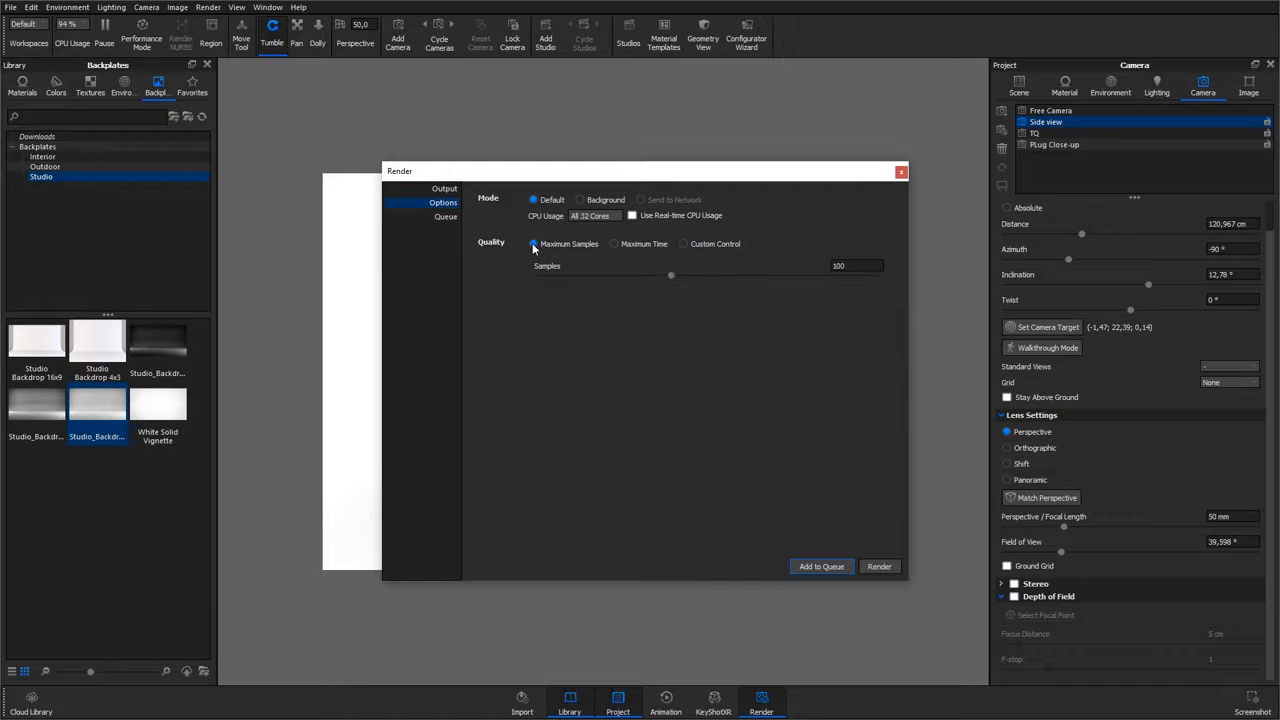
click(631, 245)
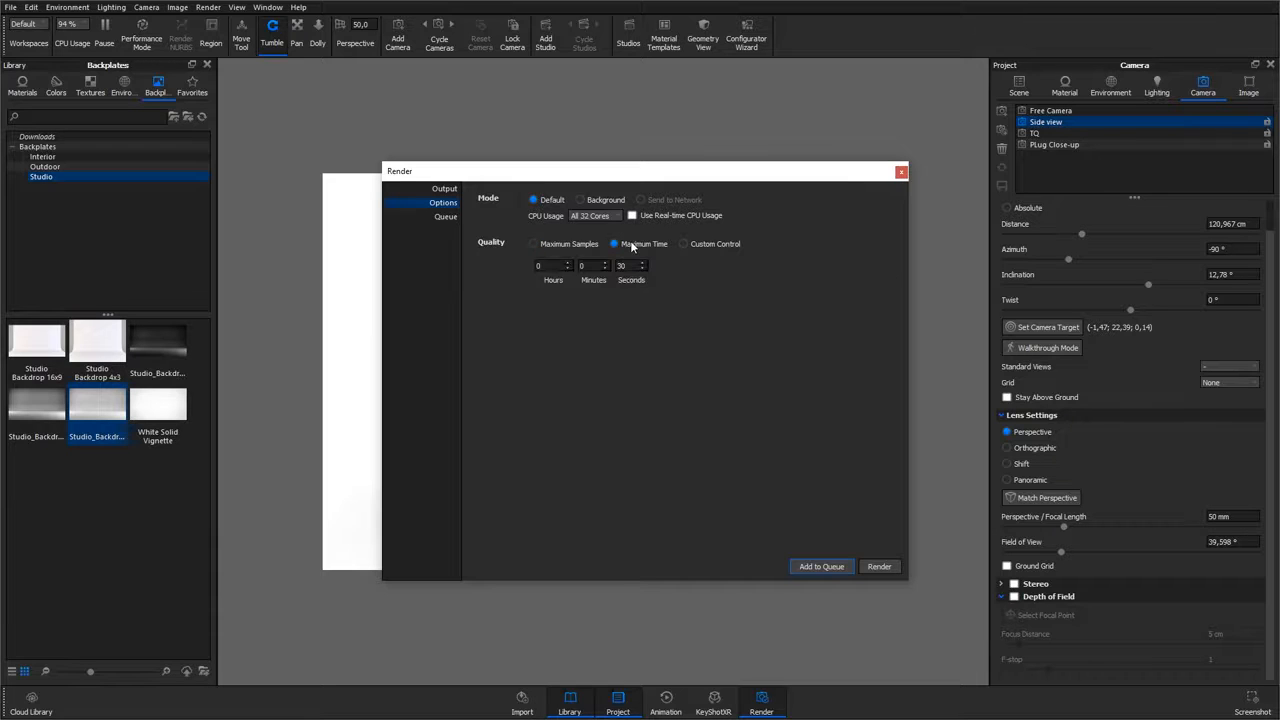
click(700, 244)
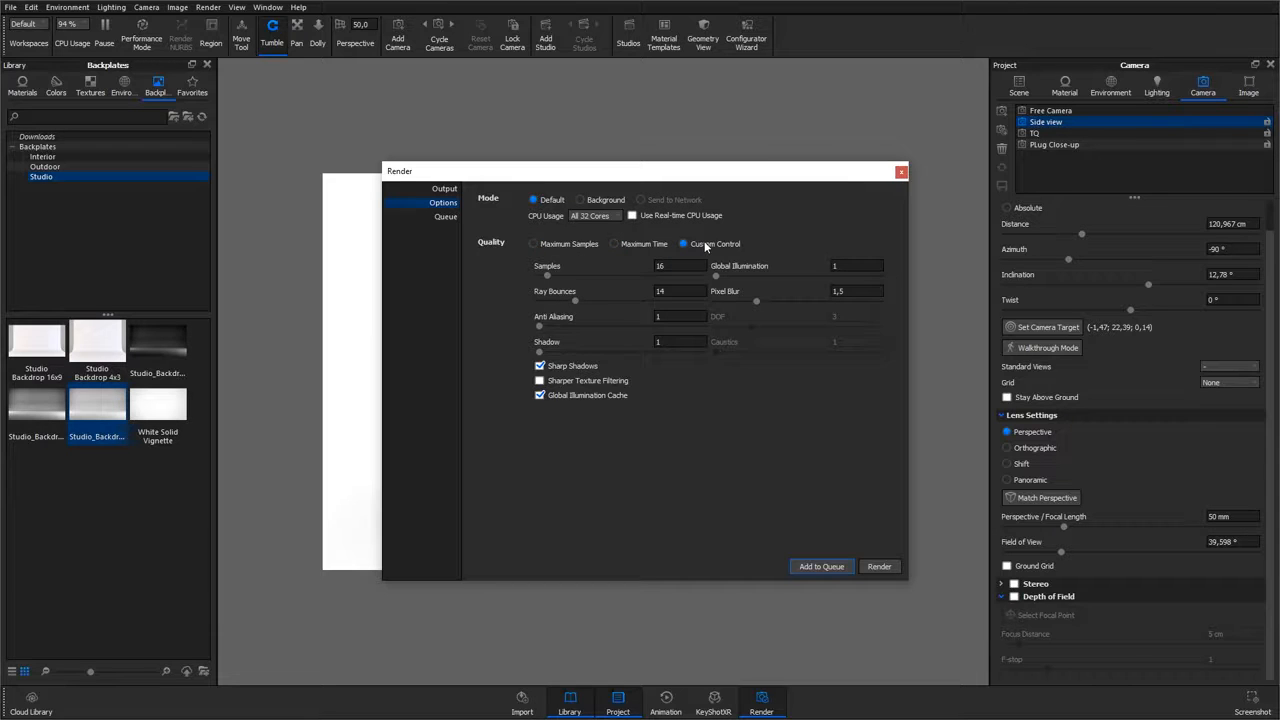
click(562, 244)
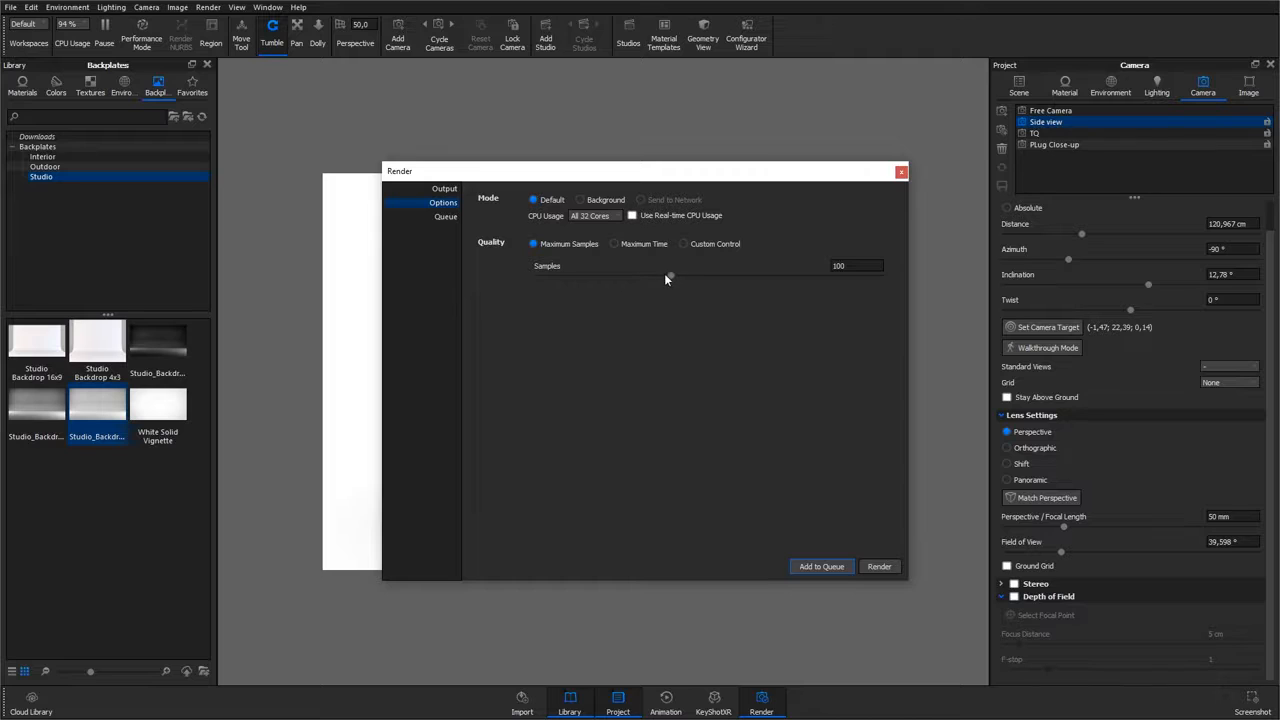
drag(678, 278, 724, 281)
click(901, 172)
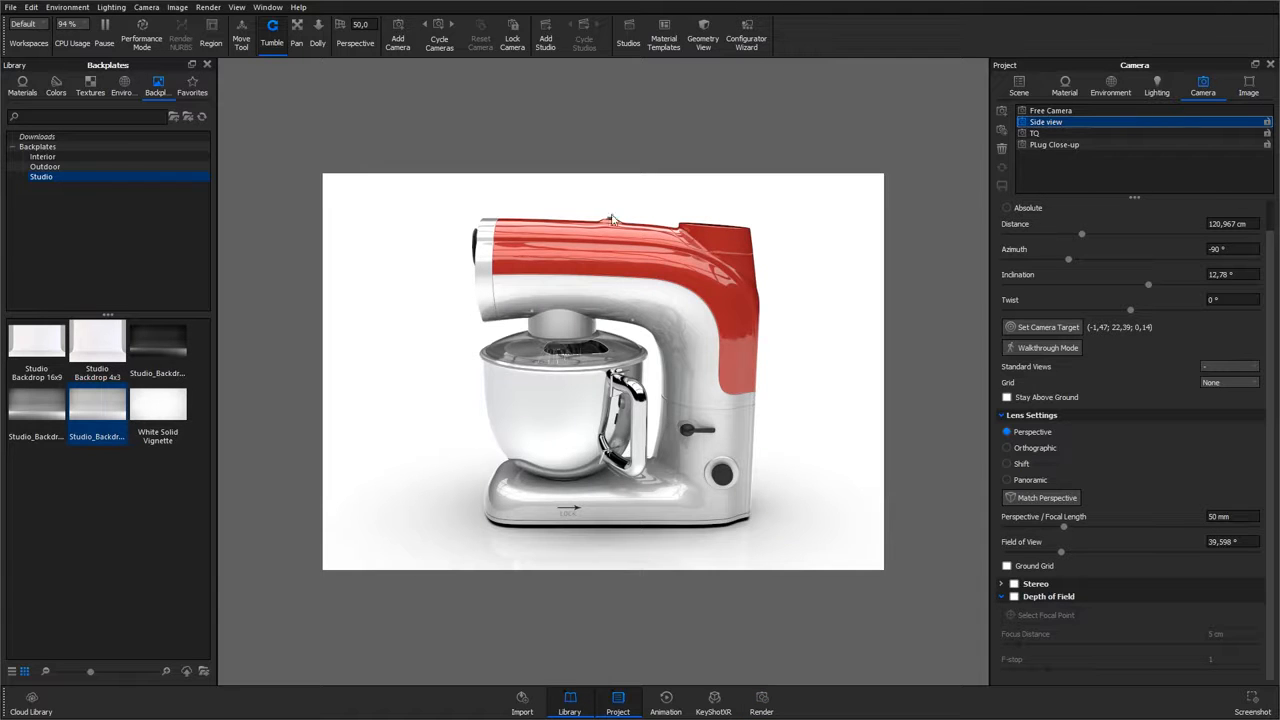
Step: Show the real-time render statistics overlay and reselect the Side view camera
click(267, 8)
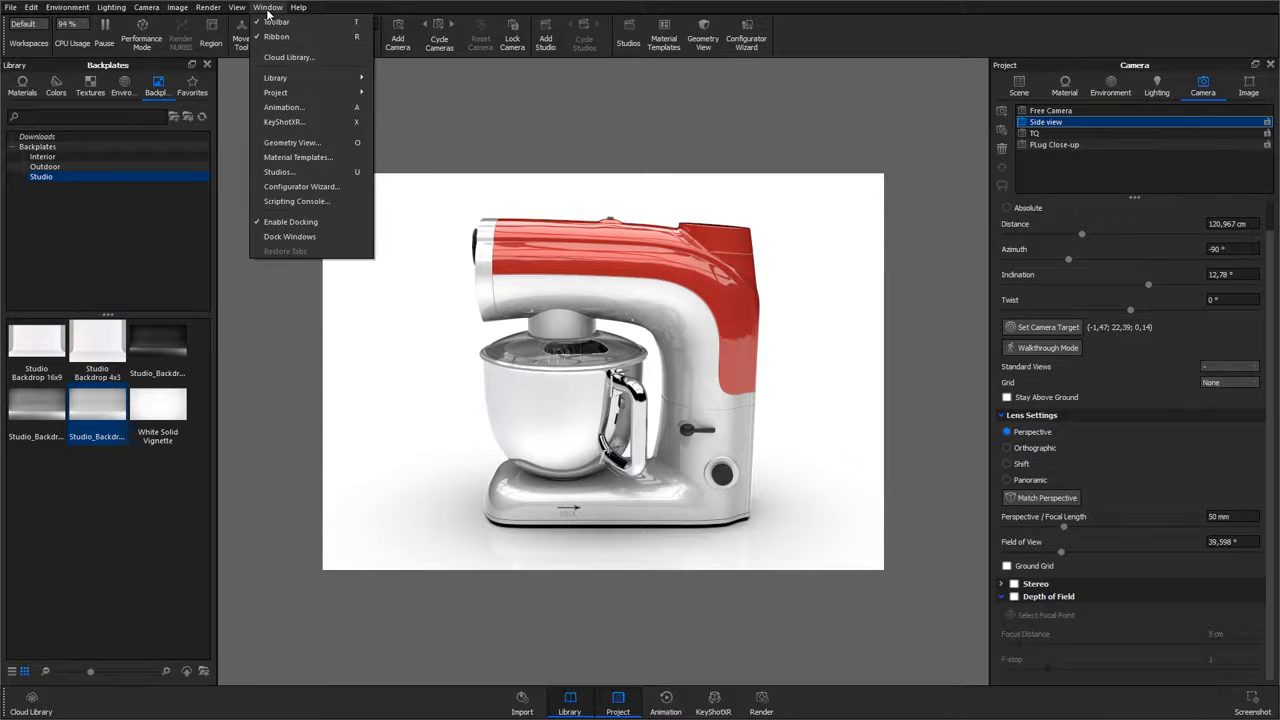
click(270, 78)
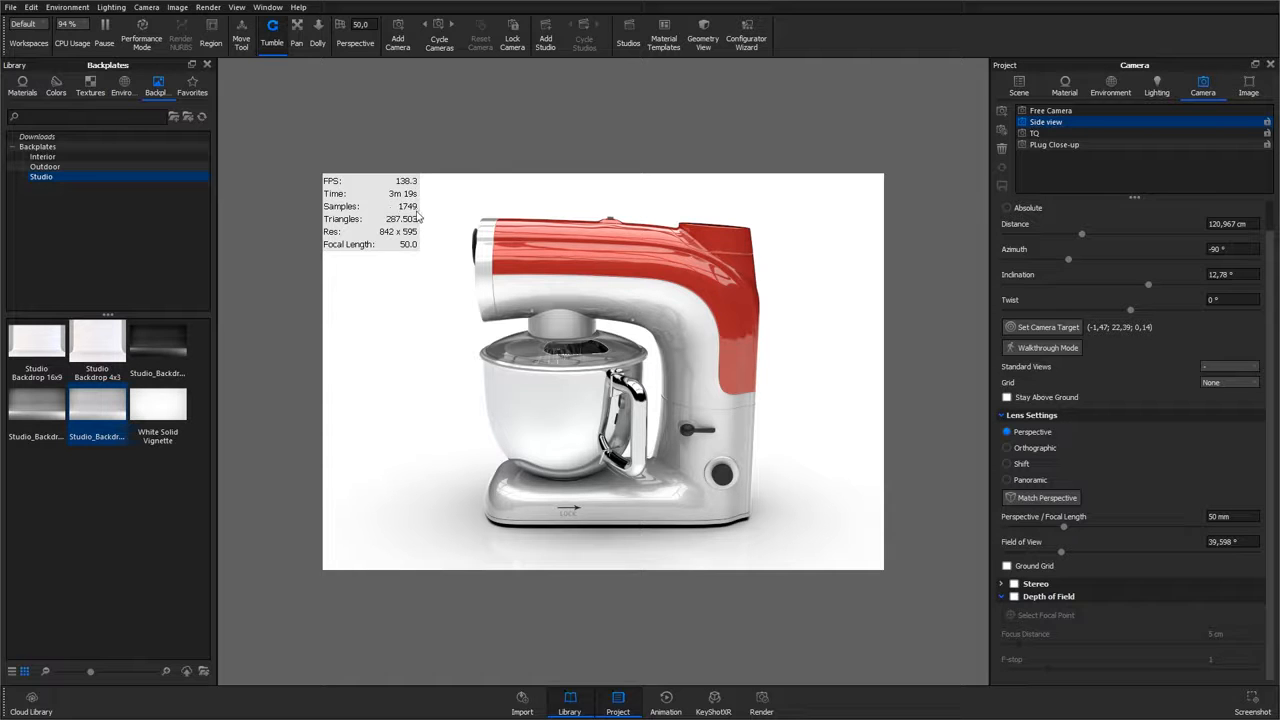
click(1035, 123)
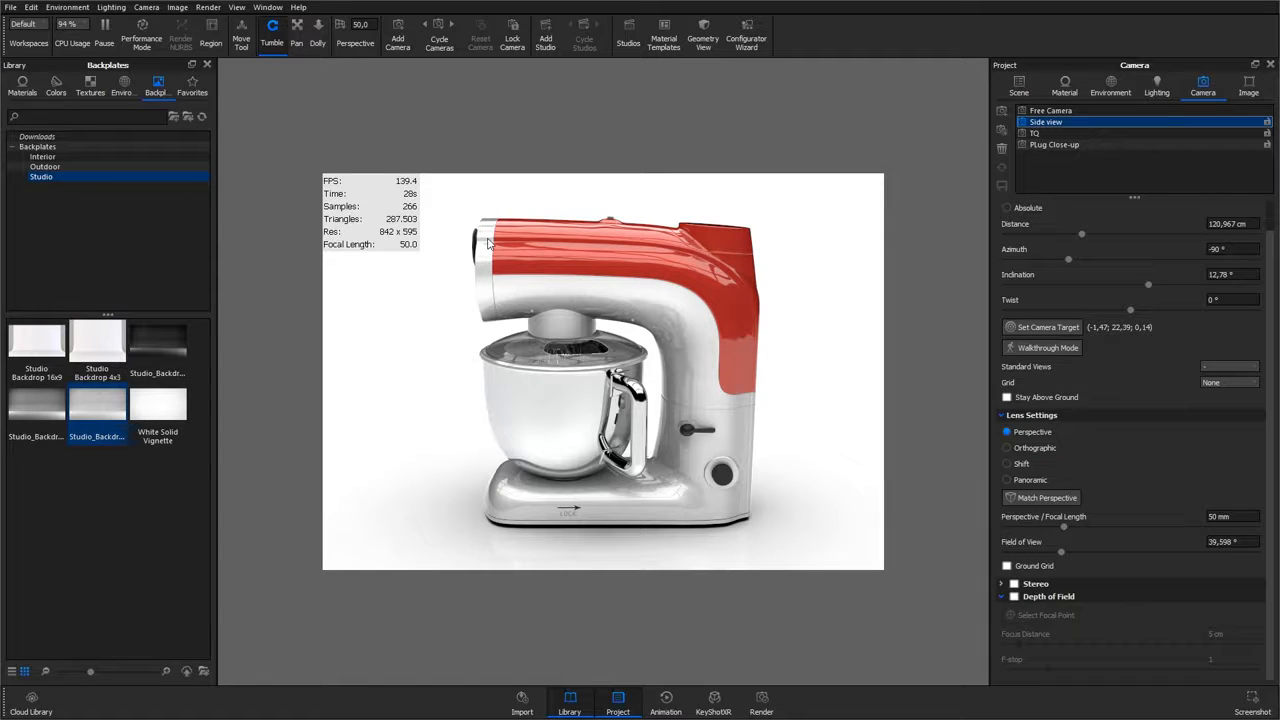
Step: Reopen the render options and set Maximum Samples to 200
click(761, 698)
double_click(836, 266)
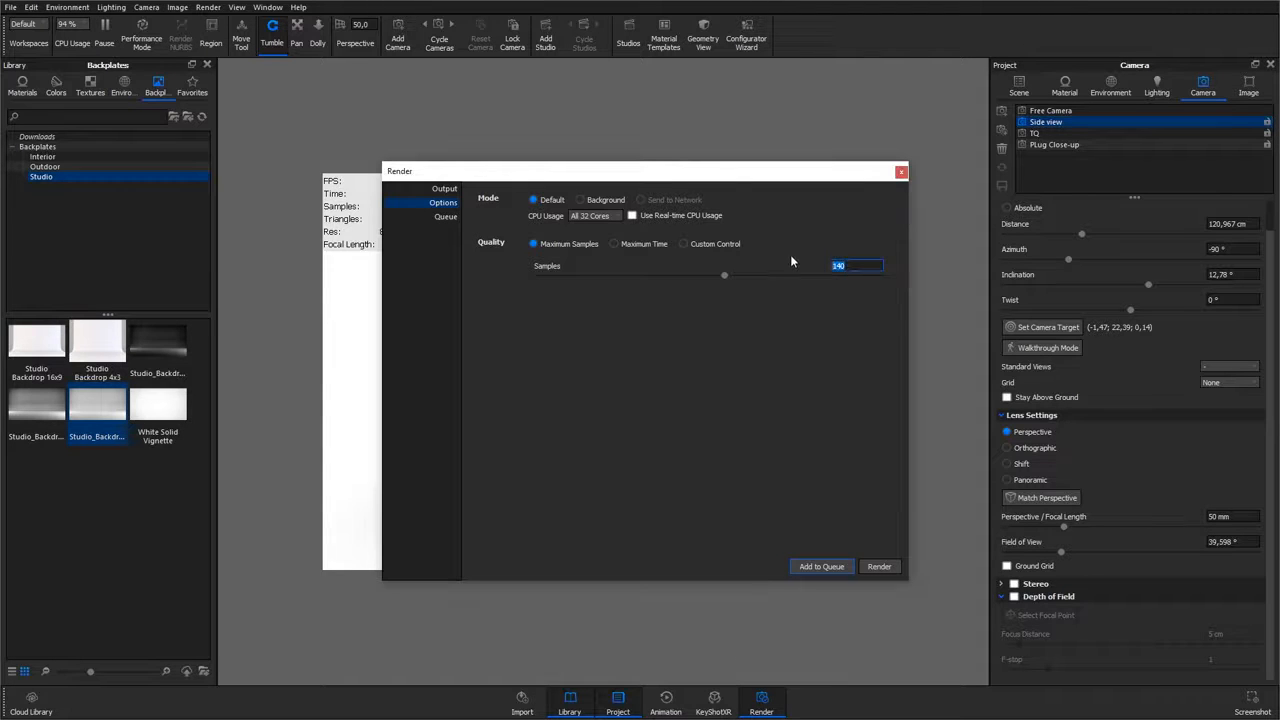
text(200)
Step: Try the Maximum Time and Custom Control quality modes, adjusting samples, ray bounces and shadow settings
click(614, 244)
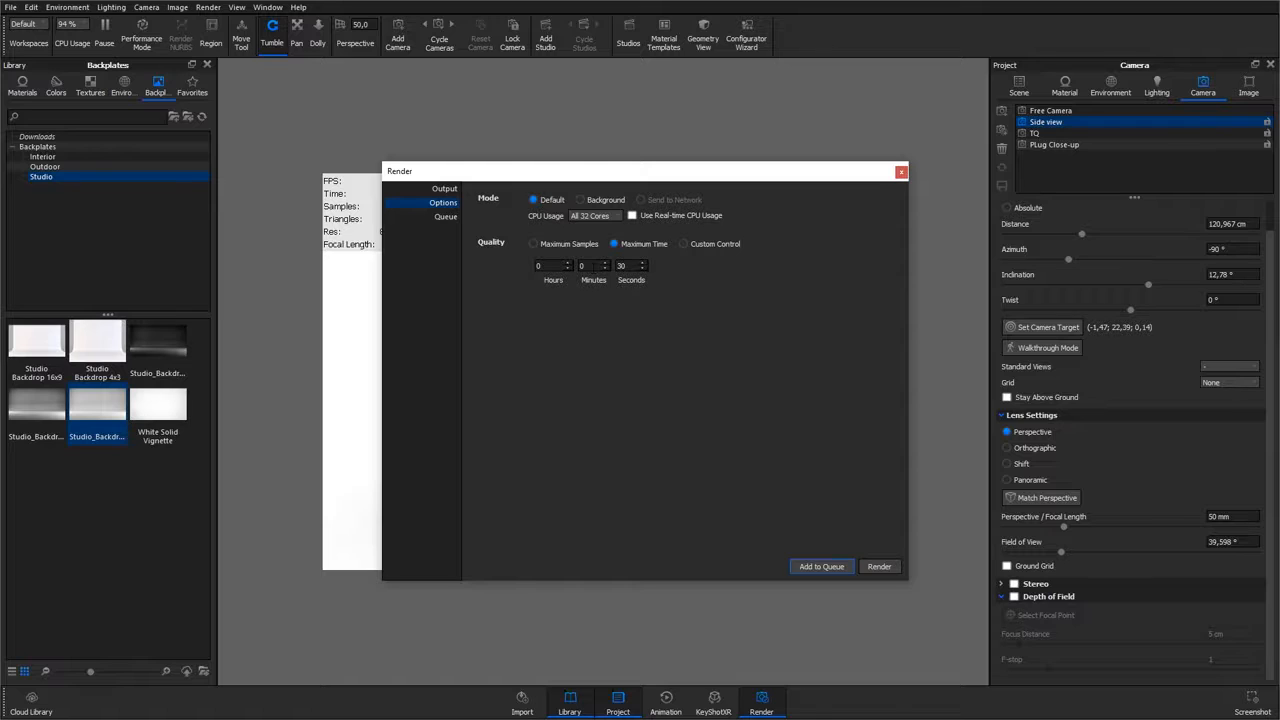
click(593, 266)
key(Tab)
click(686, 244)
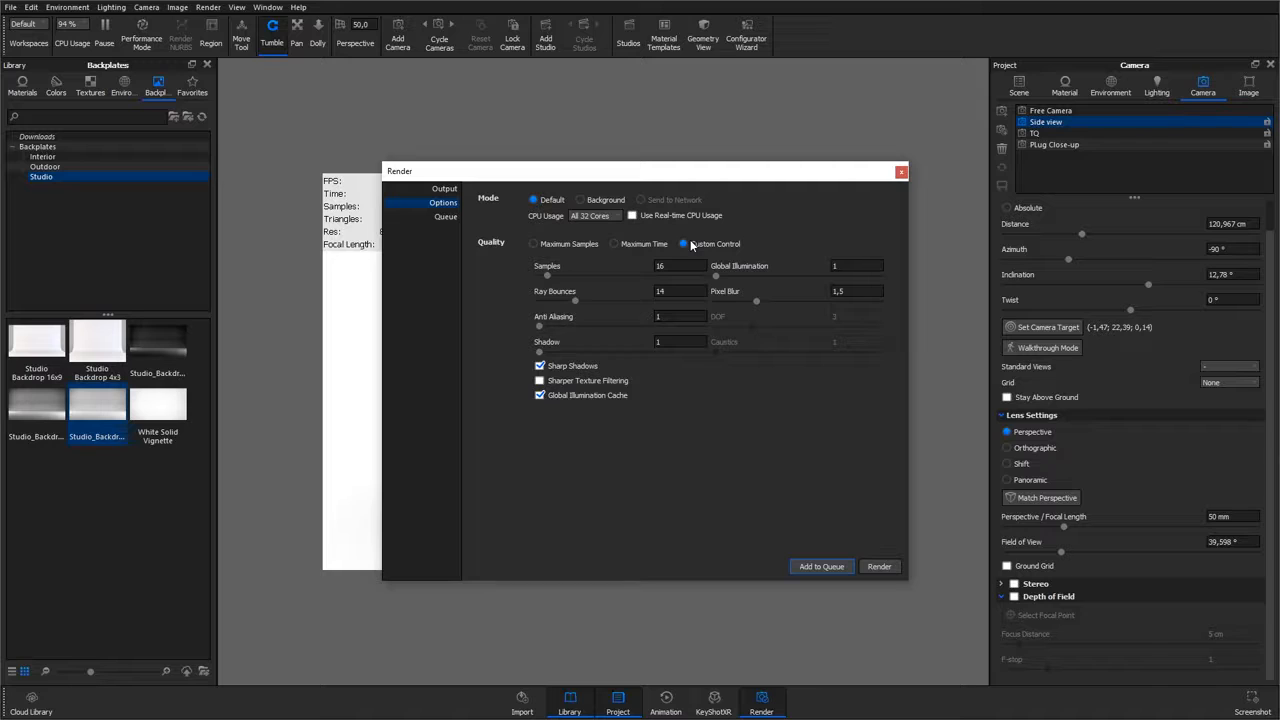
drag(548, 276, 567, 302)
drag(541, 332, 600, 328)
click(581, 367)
Step: Switch back to Maximum Samples quality and start rendering the image
click(558, 245)
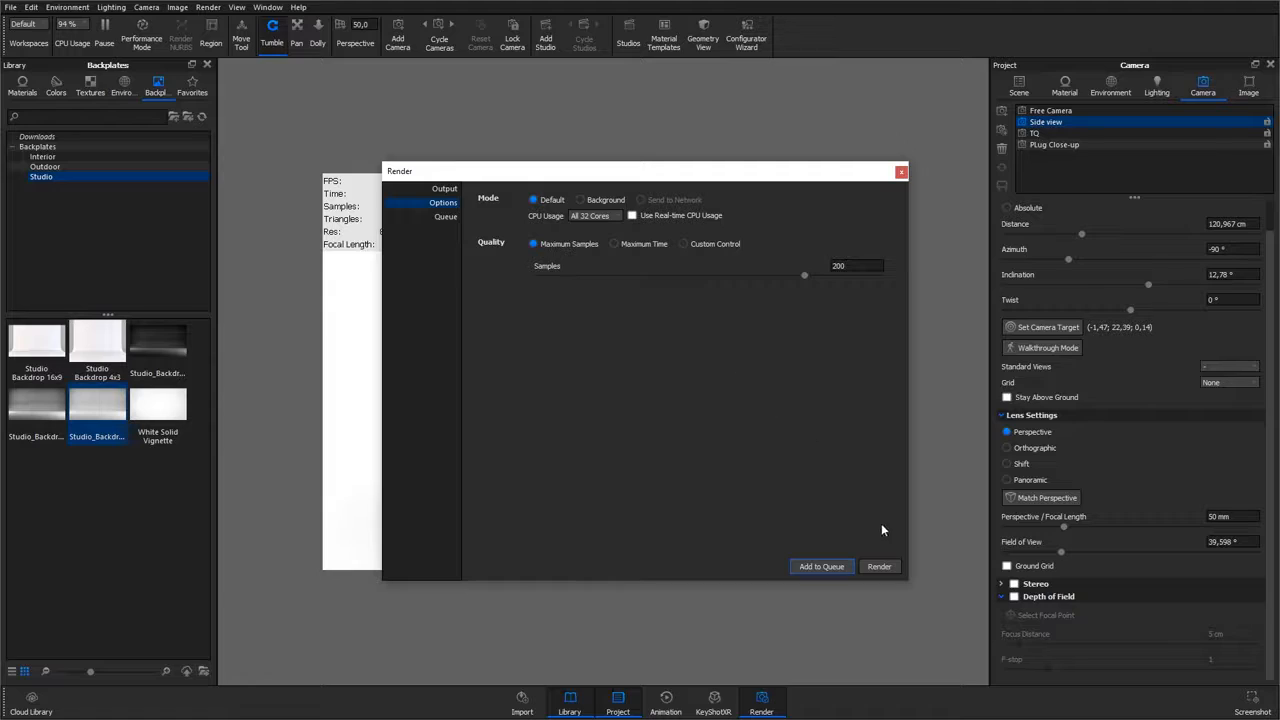
click(884, 568)
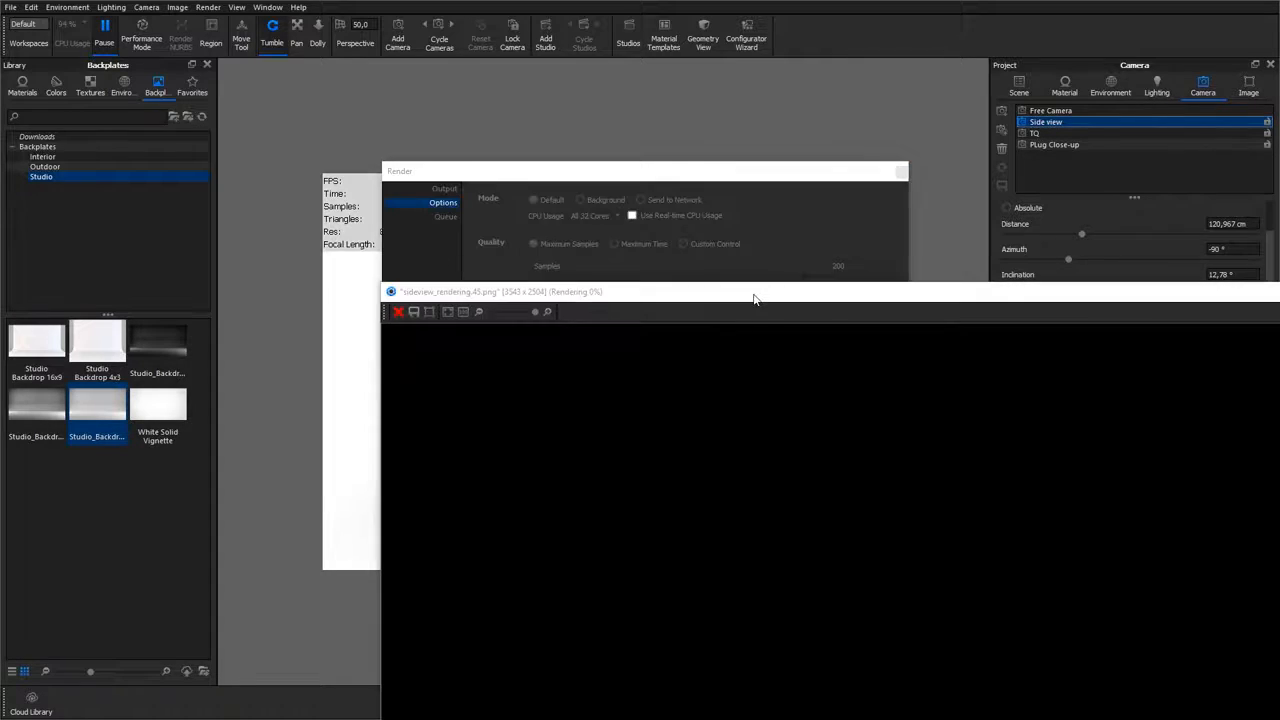
Step: Save the in-progress rendering as Sideview_Rendering_158samples in the OUTPUT folder
drag(754, 296, 516, 2)
scroll(514, 188, down, 6)
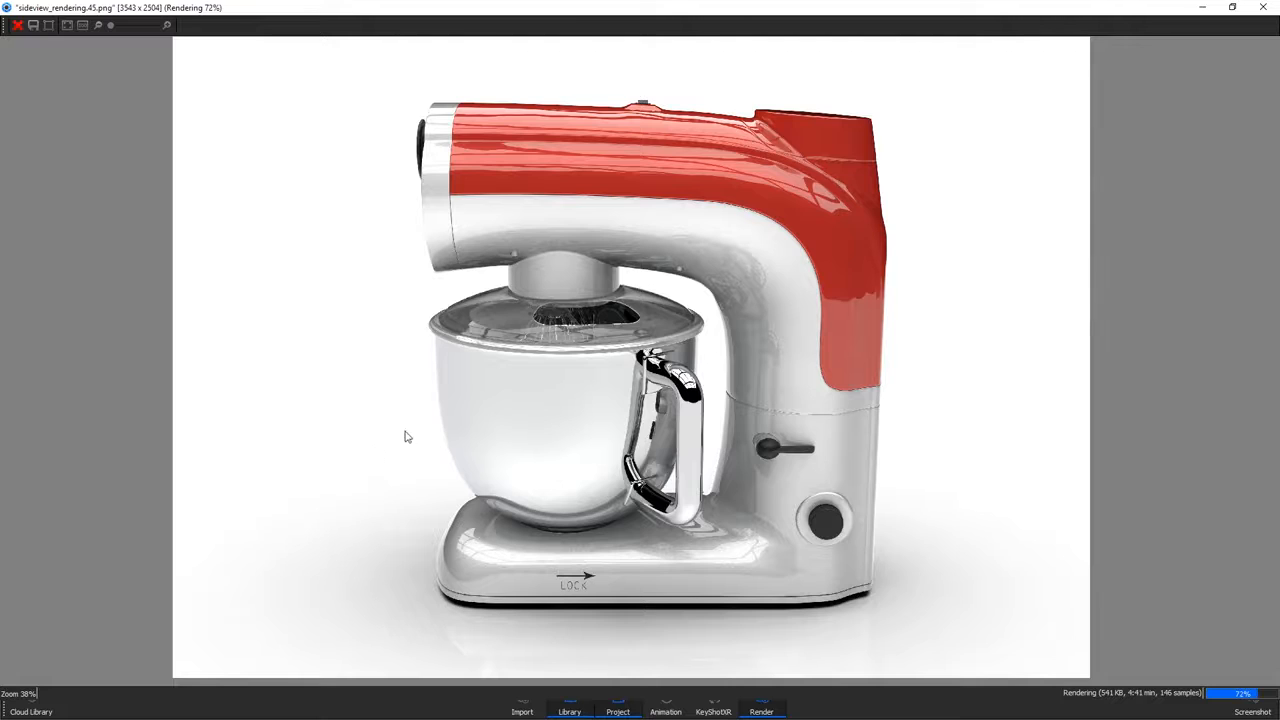
scroll(961, 284, up, 5)
drag(980, 264, 993, 403)
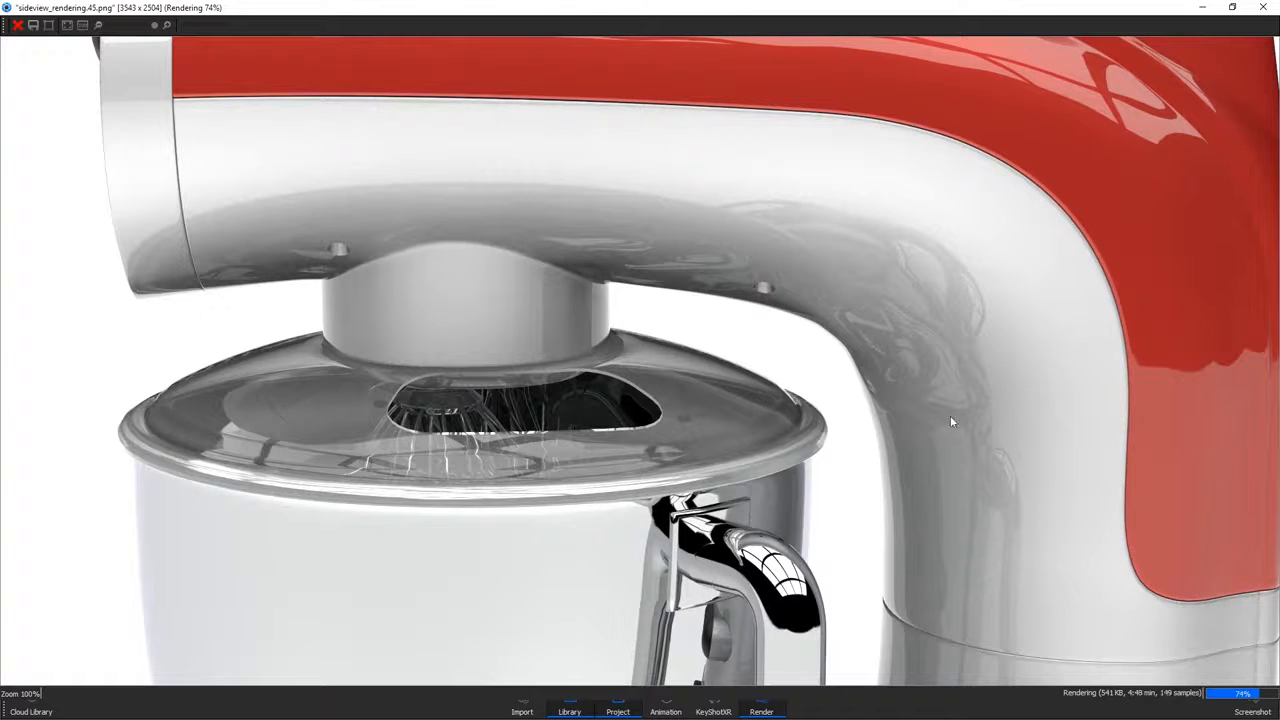
click(31, 27)
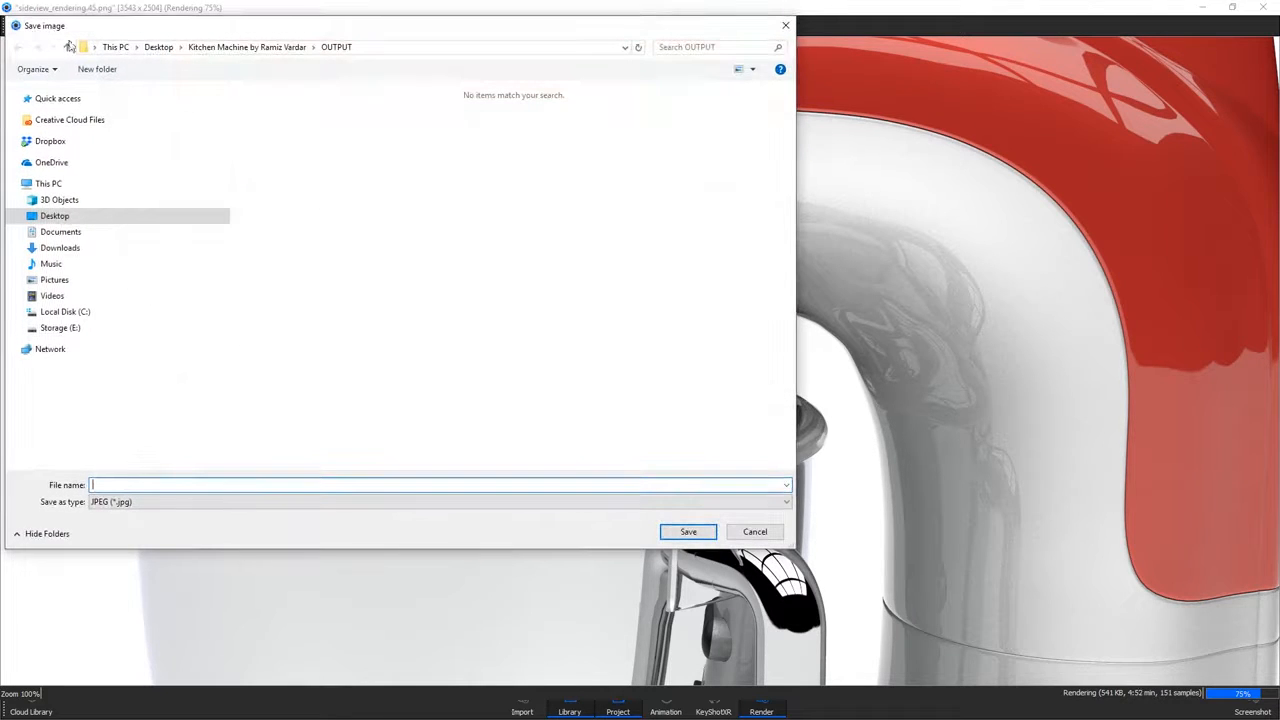
text(Sideview_Rendering_158samples)
click(160, 502)
click(160, 528)
click(667, 536)
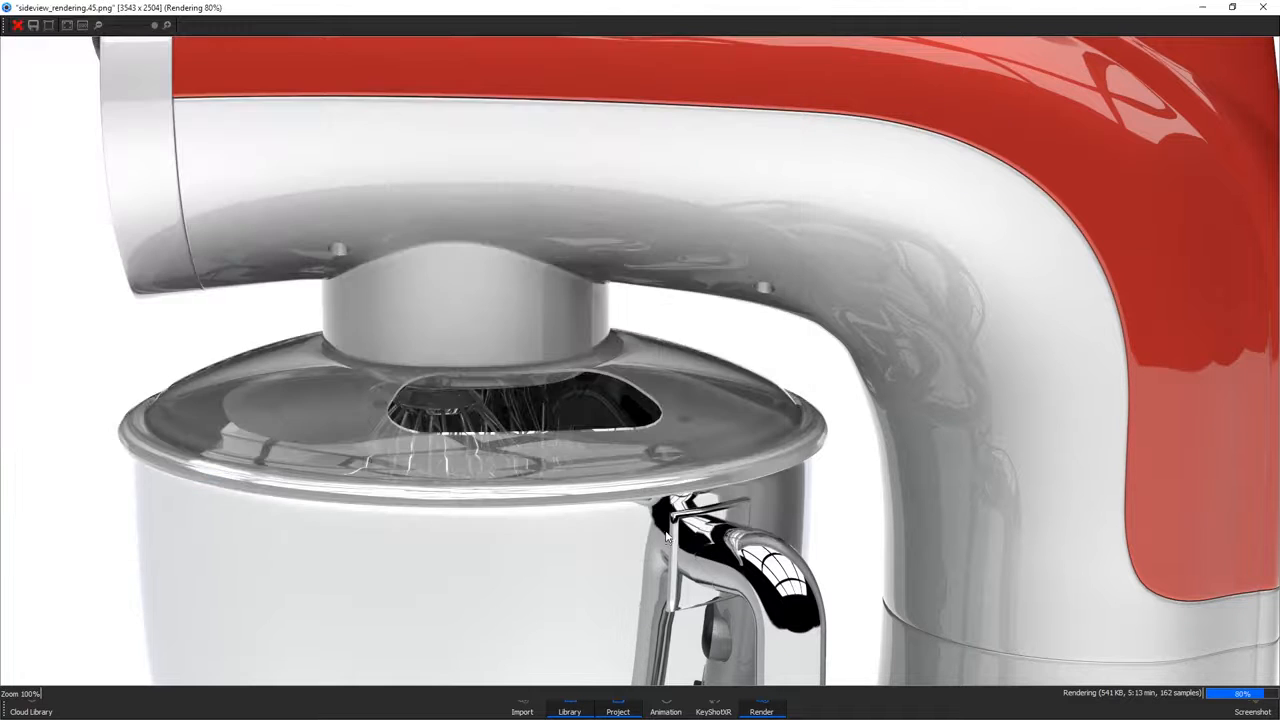
Step: Review the whole in-progress rendering and cancel the prompt to stop it so rendering continues
scroll(660, 528, down, 6)
drag(680, 638, 672, 486)
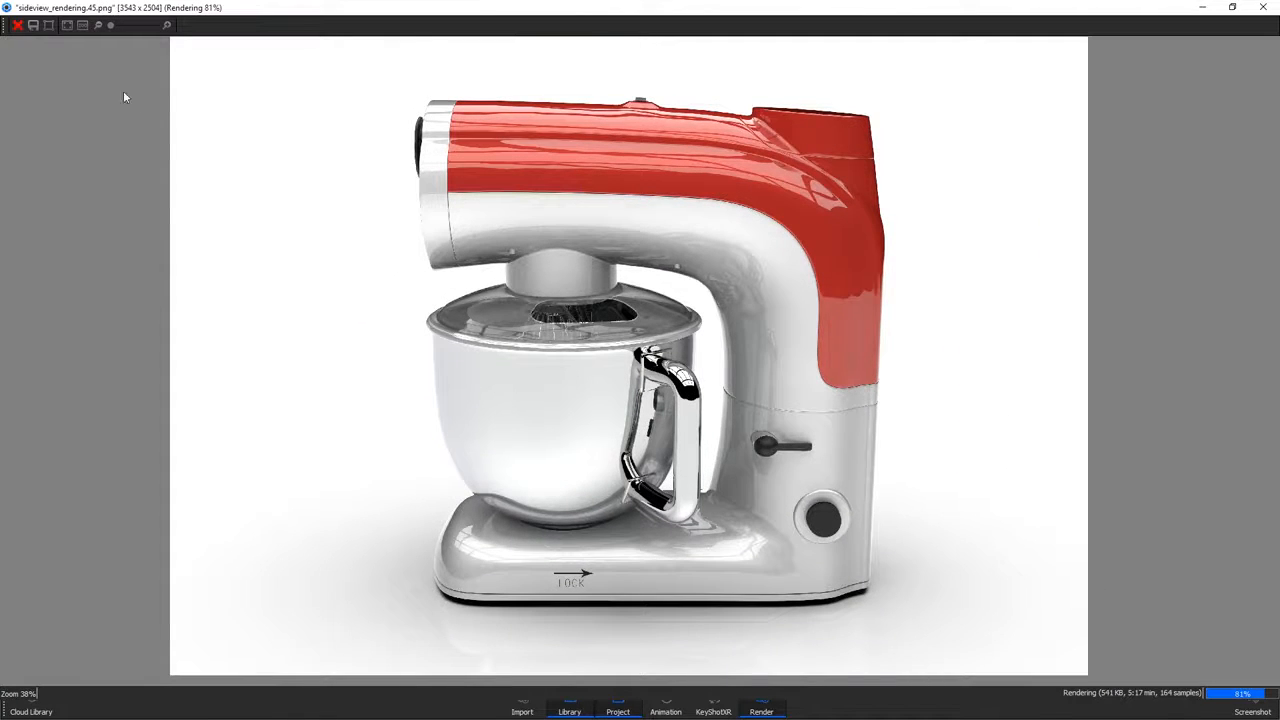
click(17, 27)
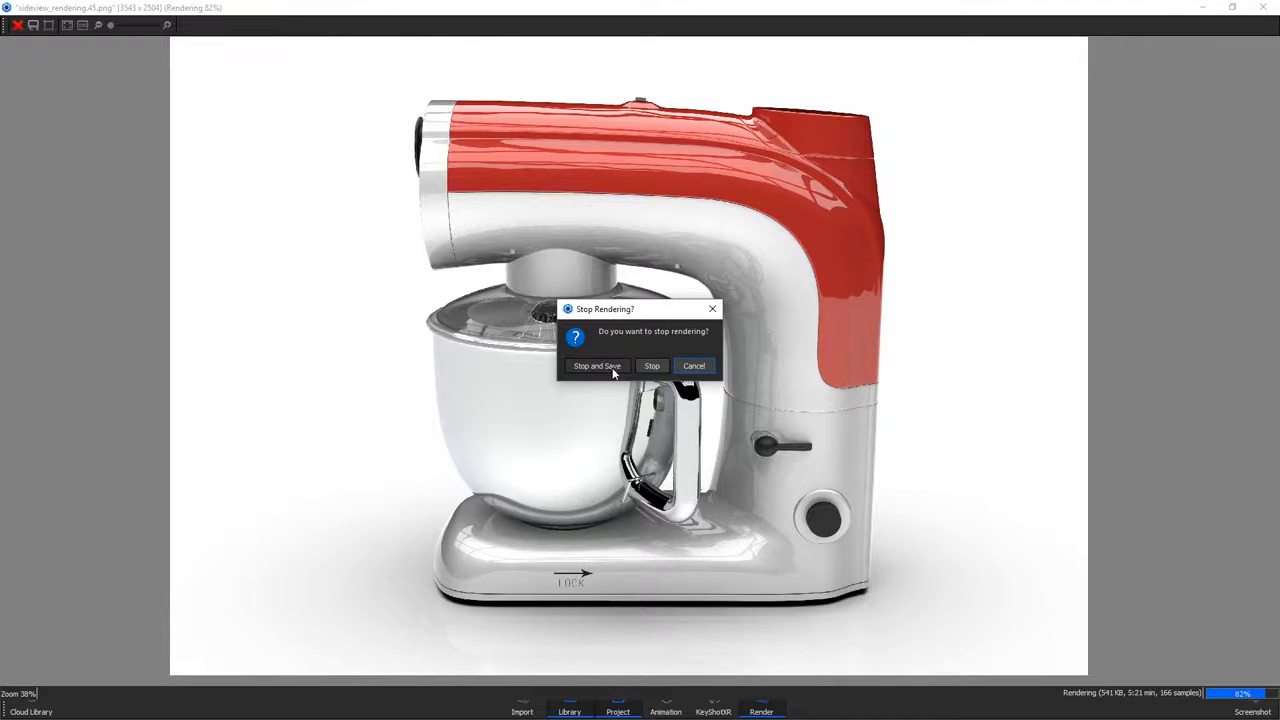
click(693, 366)
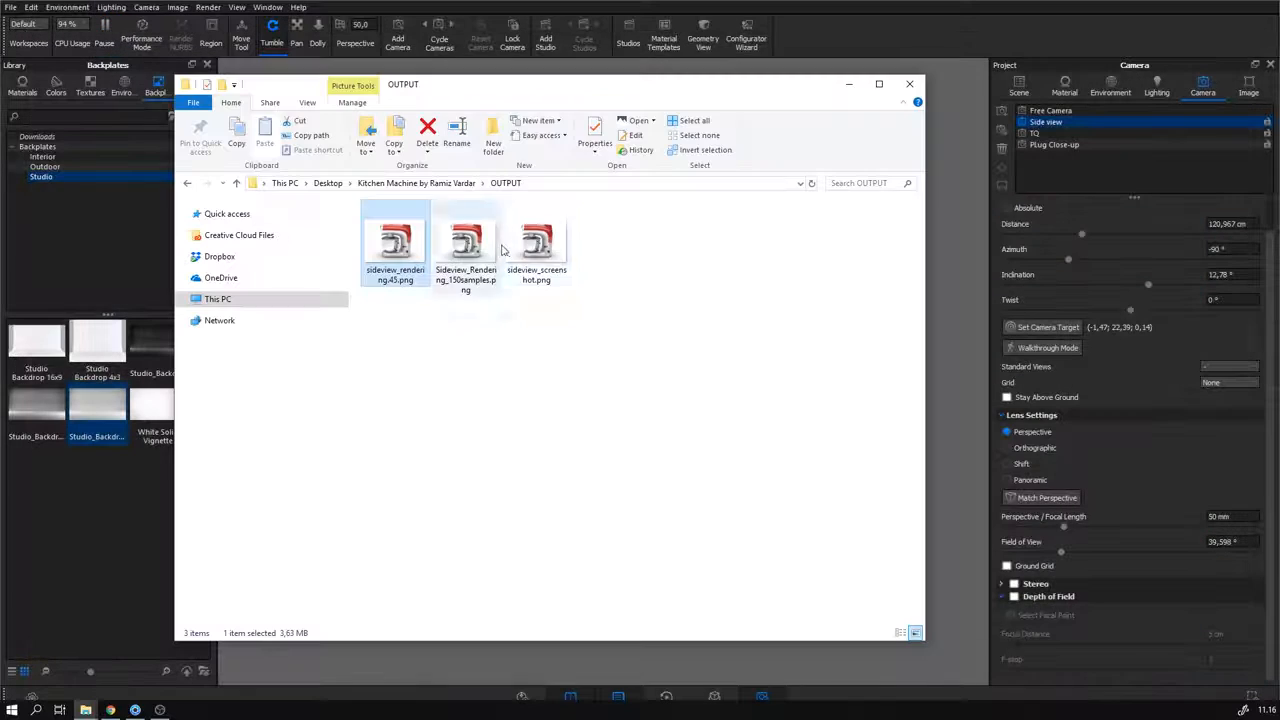
Step: Open the side-view screenshot in the photo viewer and browse to the saved renderings for comparison
double_click(536, 245)
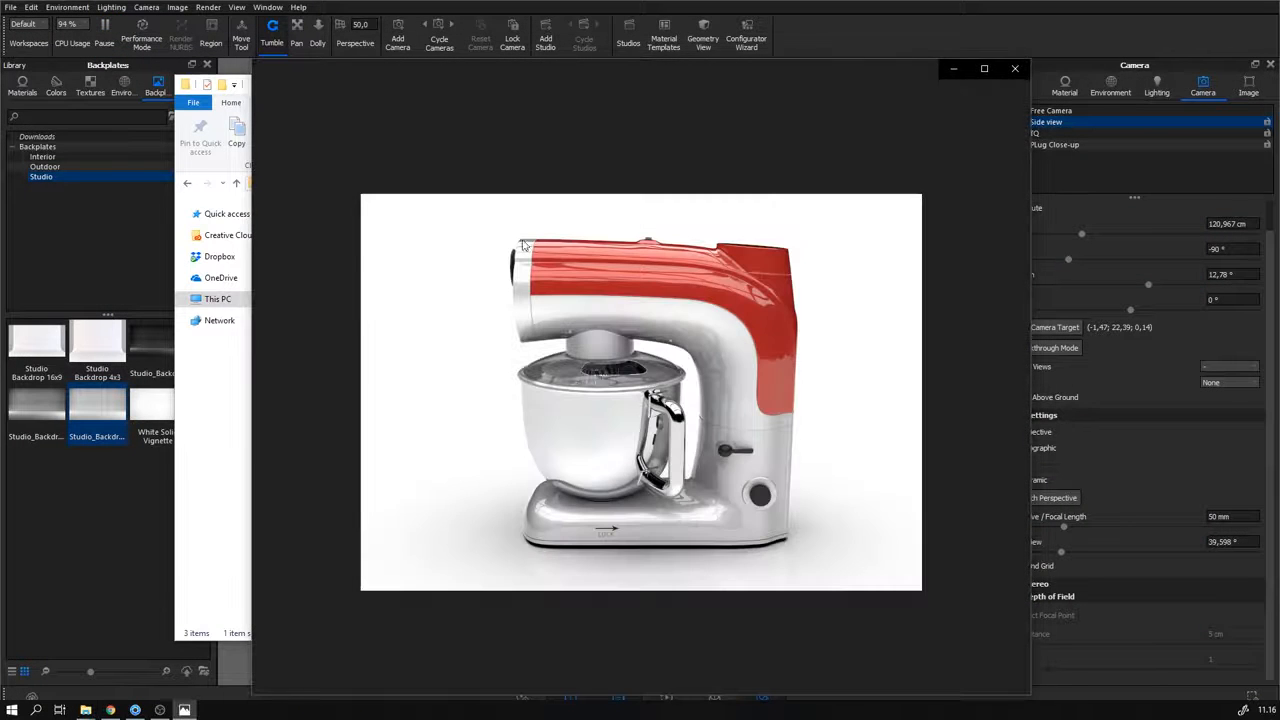
double_click(564, 69)
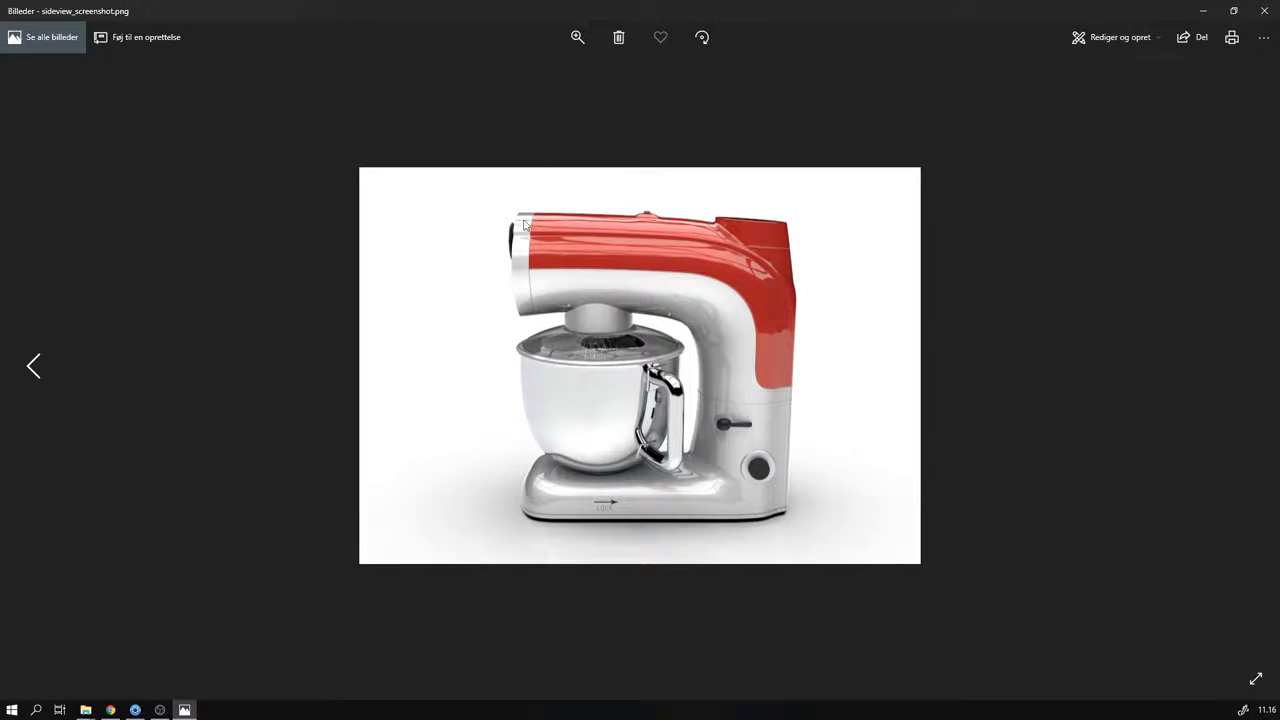
click(31, 368)
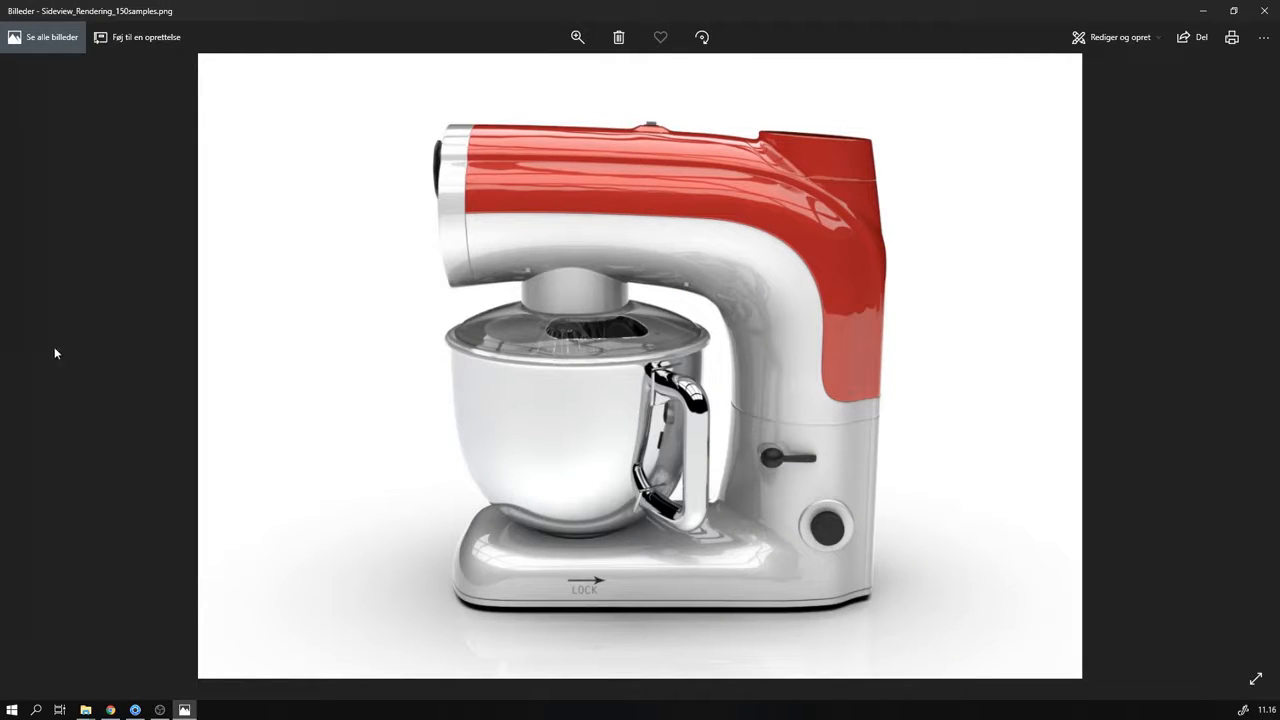
click(33, 369)
Step: Zoom into the sideview_rendering.45 image and pan around to inspect its detail
right_click(458, 327)
click(519, 651)
drag(537, 425, 543, 206)
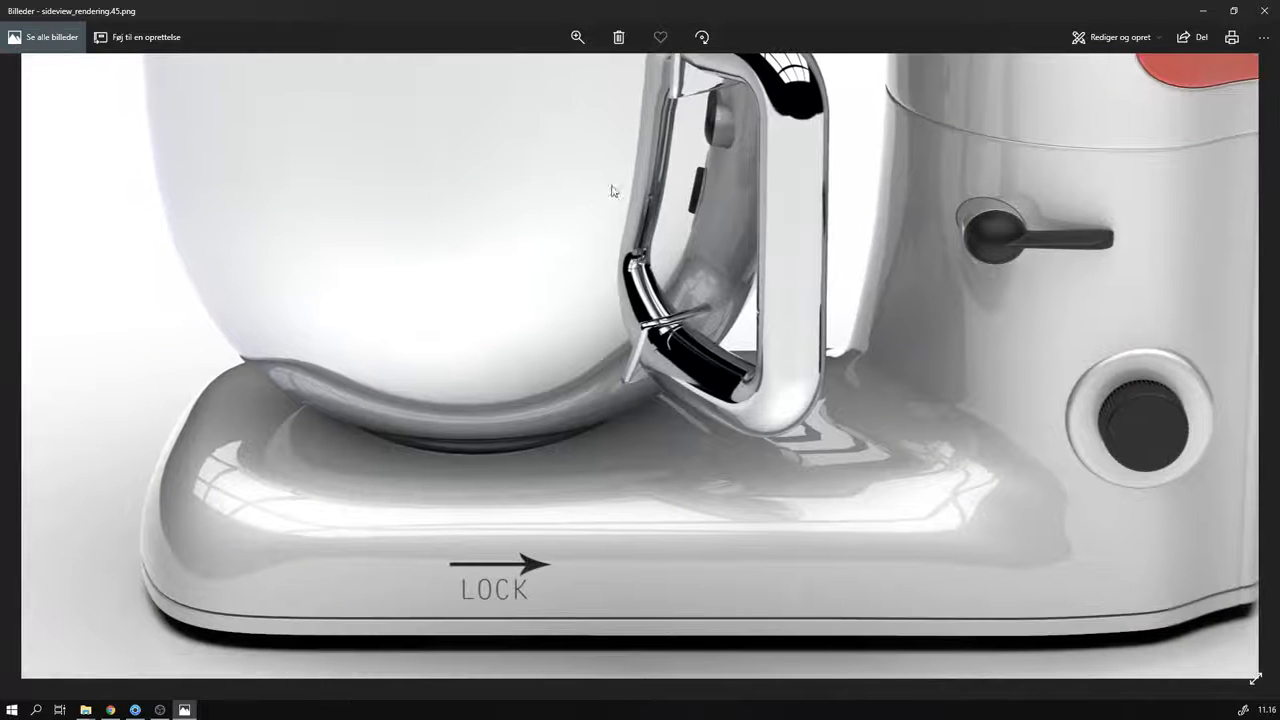
drag(720, 162, 551, 477)
drag(586, 140, 950, 340)
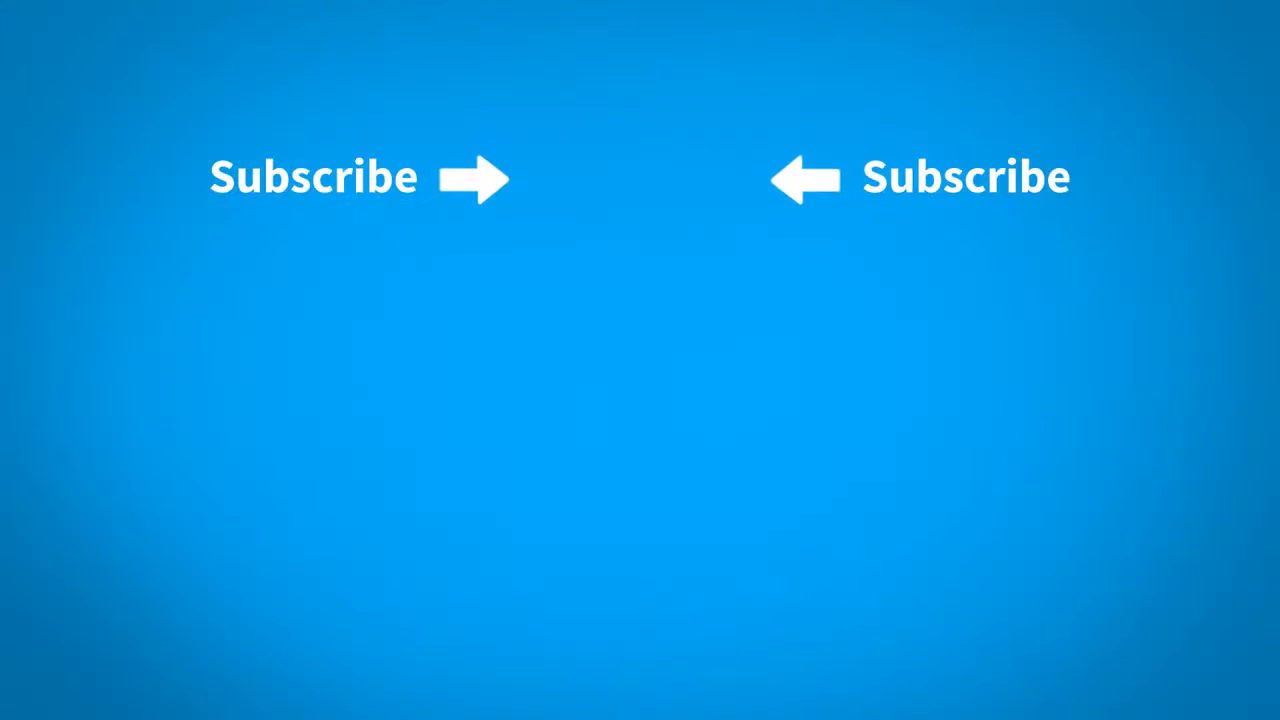